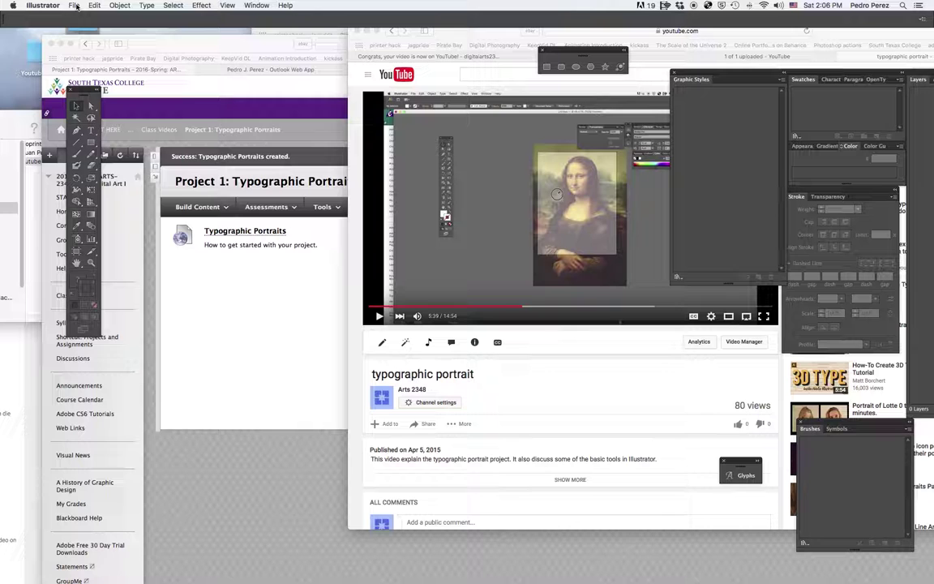
# - Set up a new Letter-size 8.5 × 11 in document with raster effects at Screen (72 ppi)
pyautogui.click(74, 6)
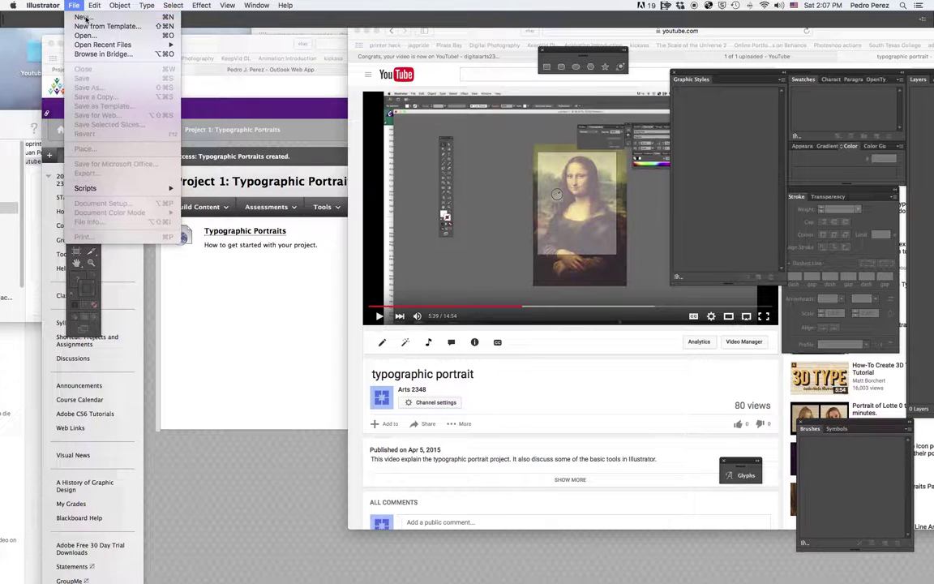
pyautogui.click(82, 17)
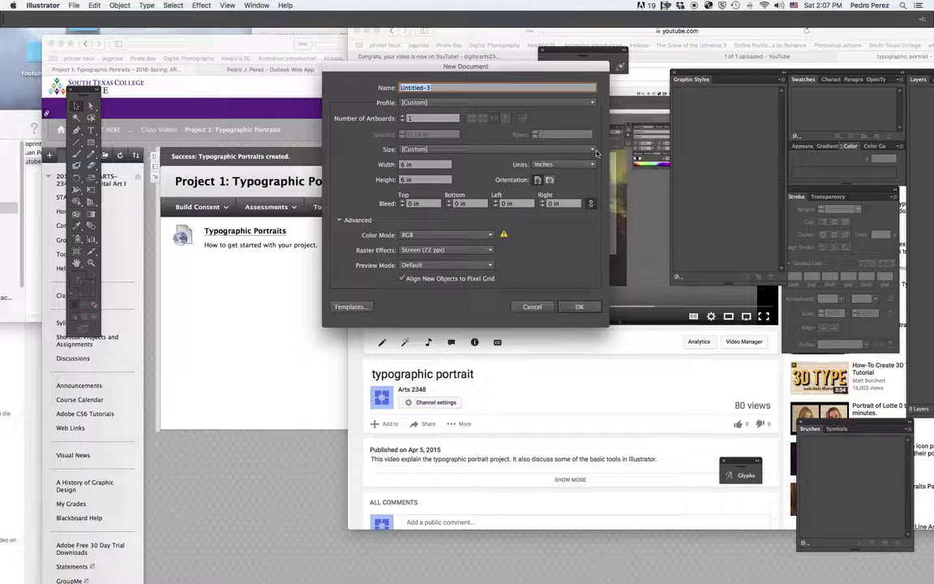
pyautogui.click(592, 151)
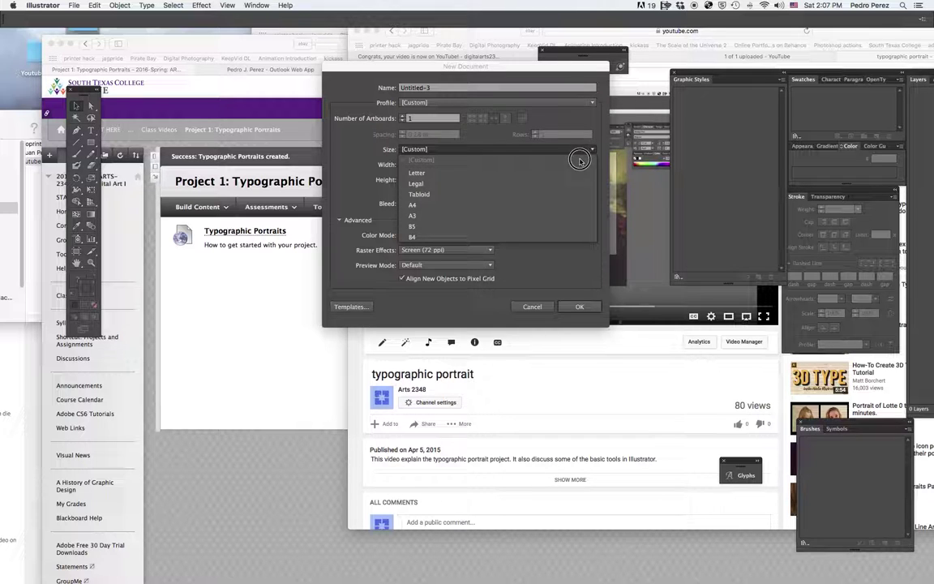
pyautogui.click(566, 170)
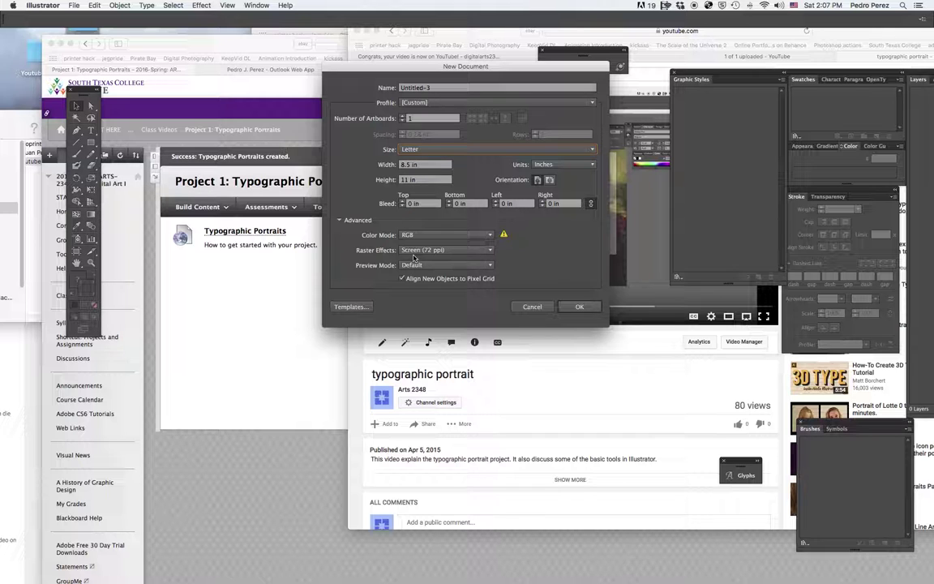
pyautogui.click(487, 251)
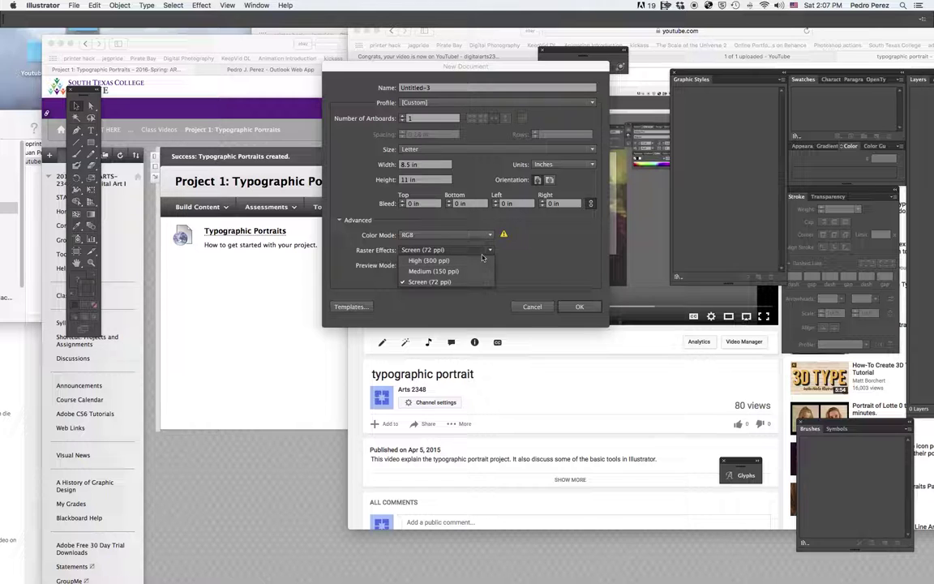
pyautogui.click(543, 256)
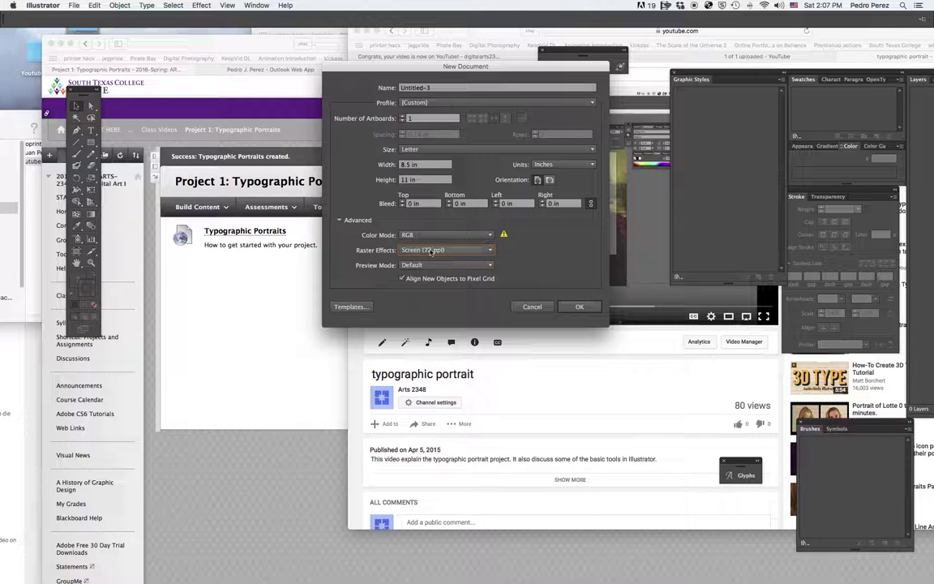
pyautogui.click(341, 220)
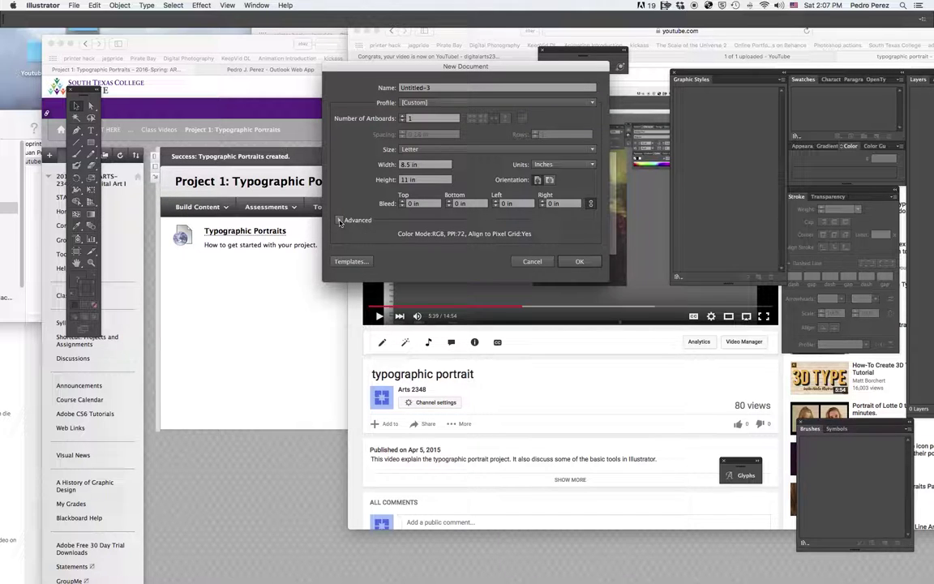
pyautogui.click(340, 220)
pyautogui.click(341, 220)
# - Create the Letter document, then hide and re-show the Layers panel group
pyautogui.click(581, 263)
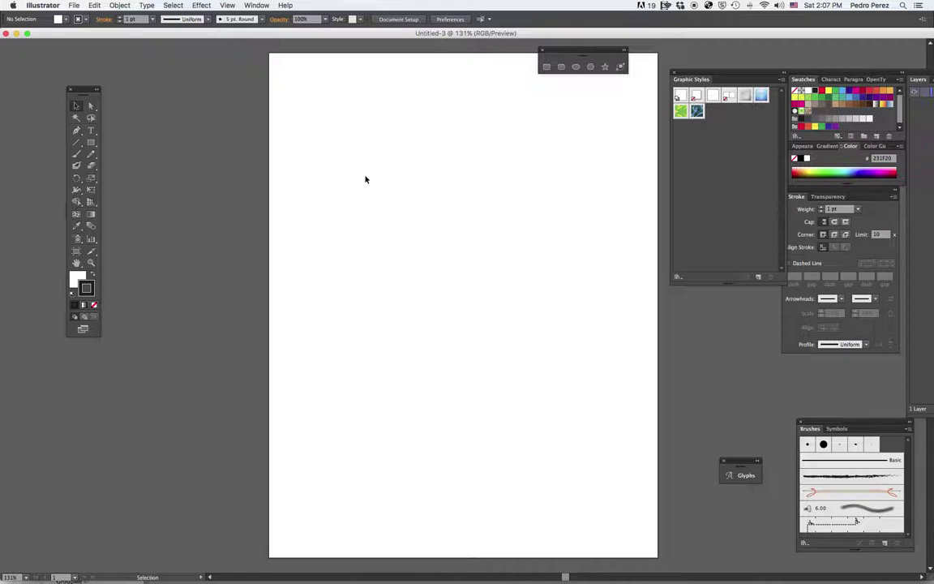
pyautogui.click(256, 5)
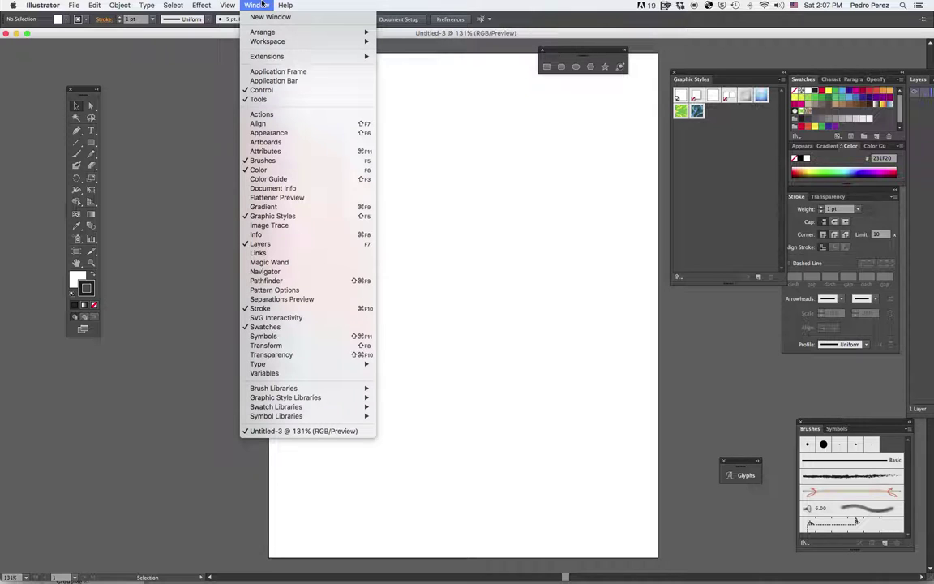
pyautogui.click(256, 245)
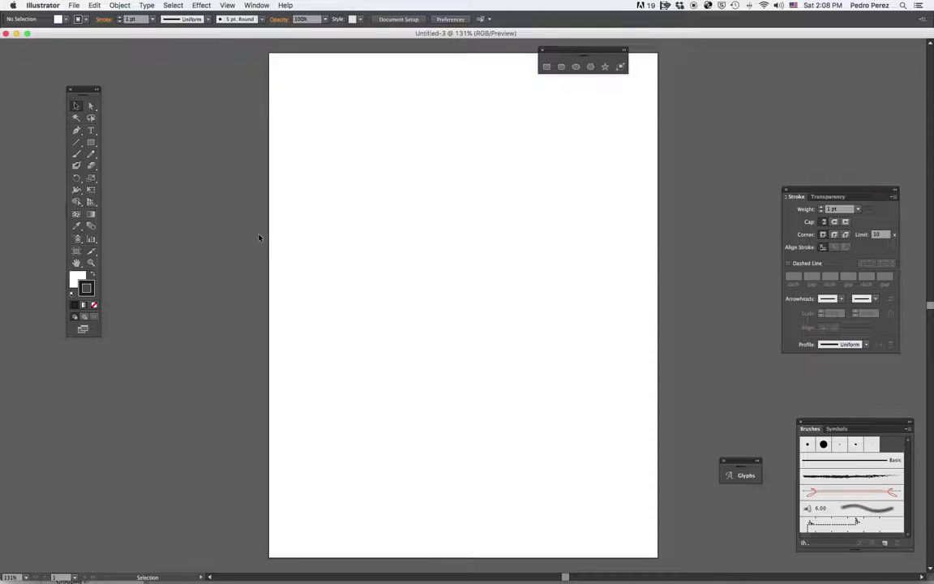
pyautogui.click(256, 5)
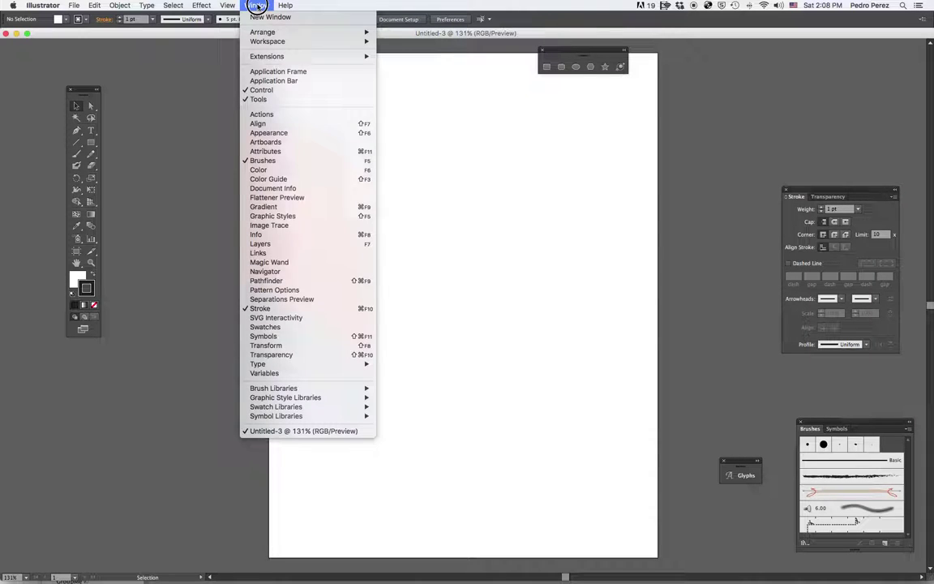
pyautogui.click(278, 244)
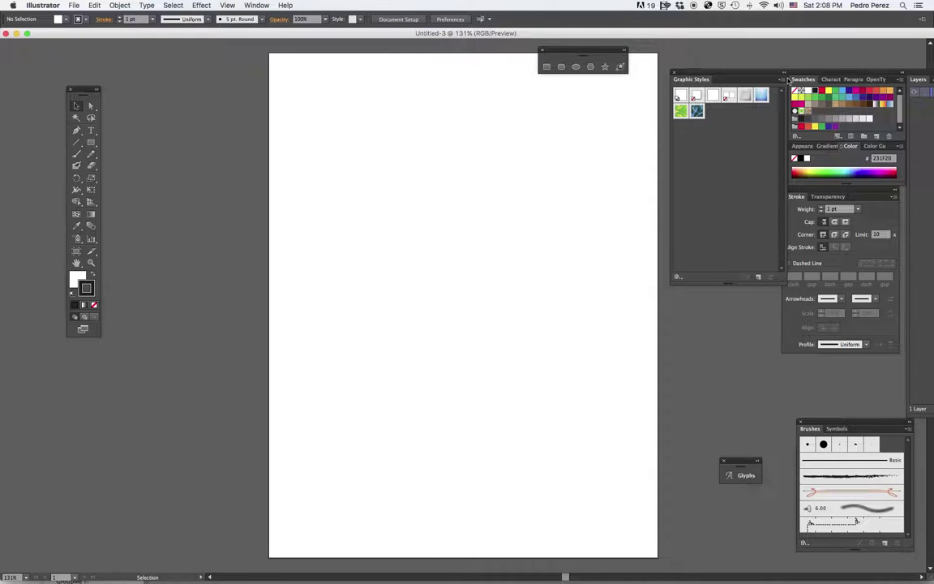
# - Close the docked panel group, move the Stroke panel higher, and reopen the Layers panel
pyautogui.click(673, 73)
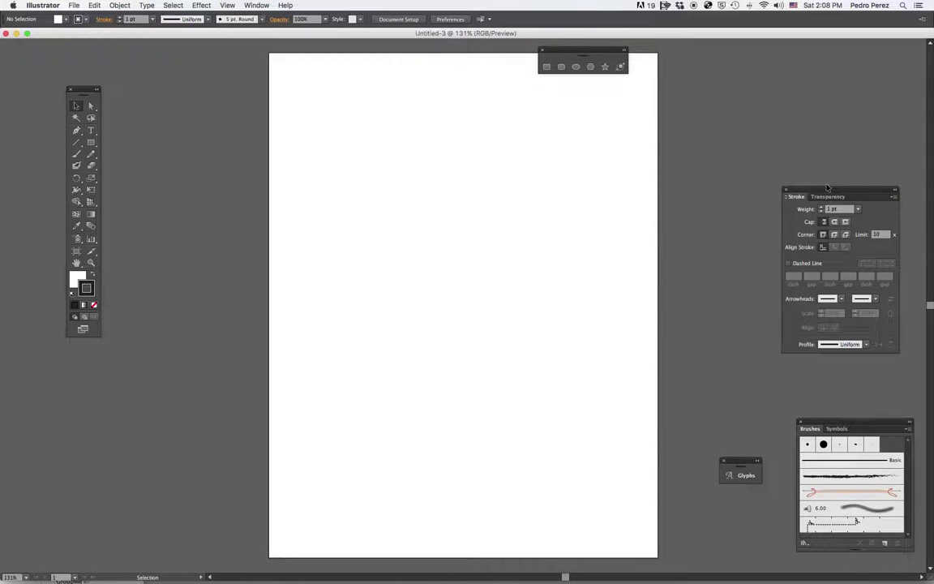
pyautogui.moveTo(827, 187); pyautogui.dragTo(797, 115)
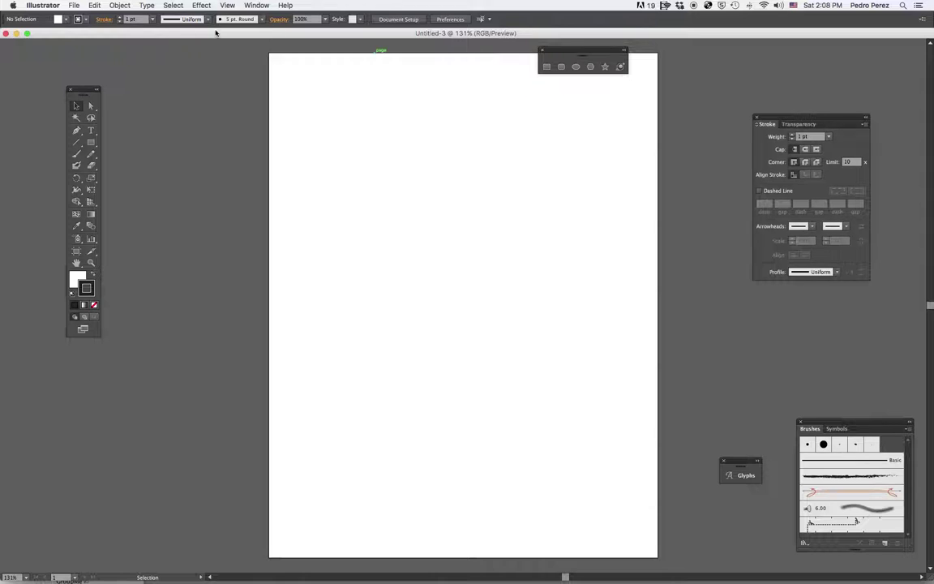
pyautogui.click(256, 5)
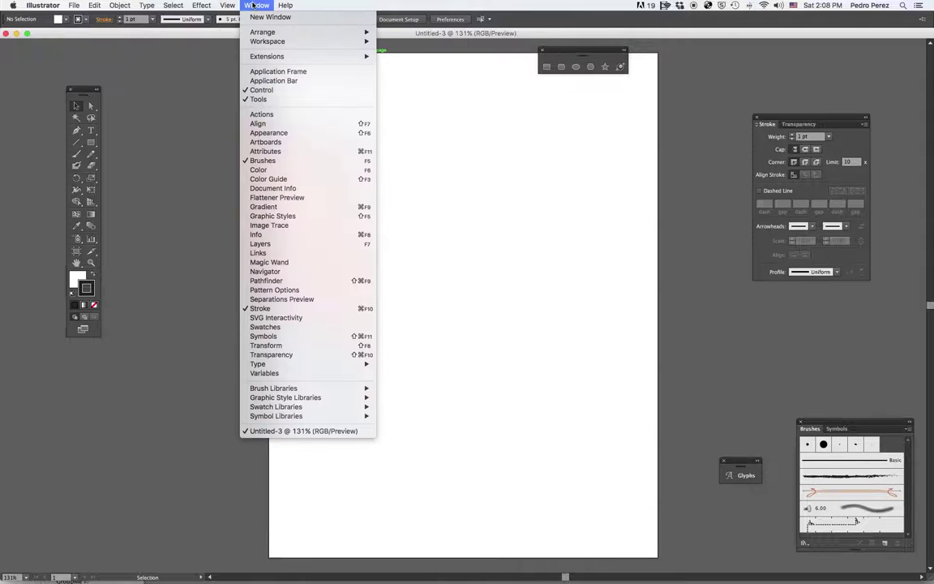
pyautogui.click(259, 244)
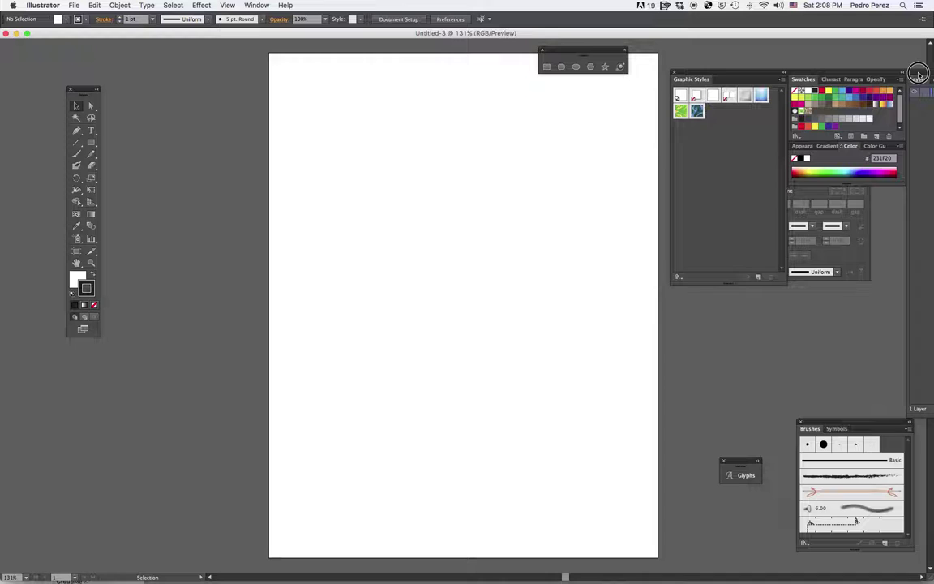
# - Float the Layers panel and collapse the Graphic Styles, Swatches and Color panels to icons
pyautogui.moveTo(903, 75); pyautogui.dragTo(408, 142)
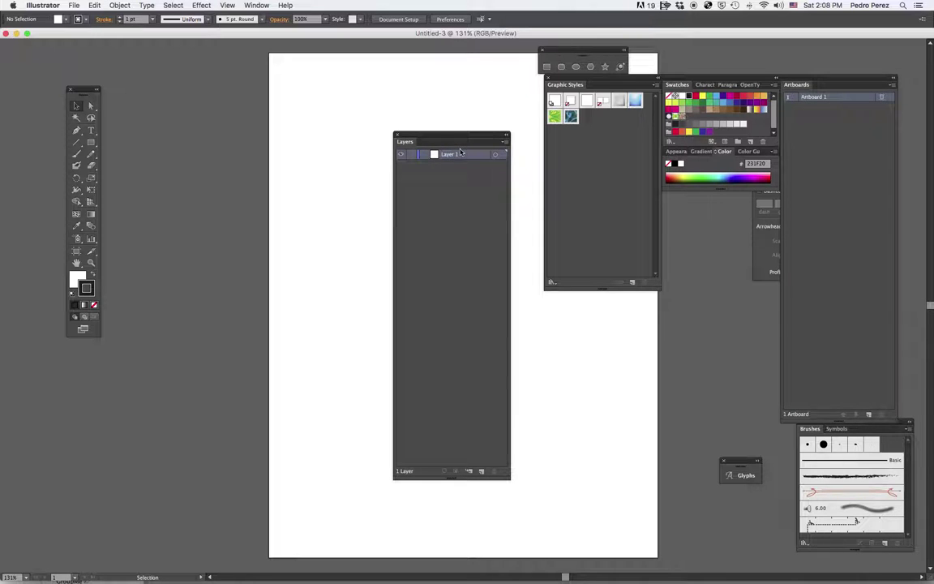
pyautogui.click(657, 81)
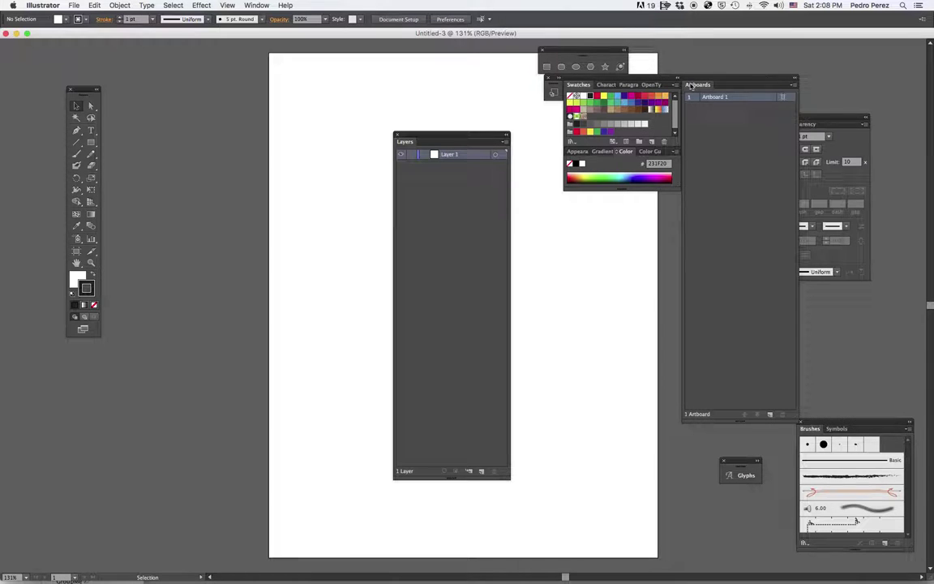
pyautogui.click(678, 79)
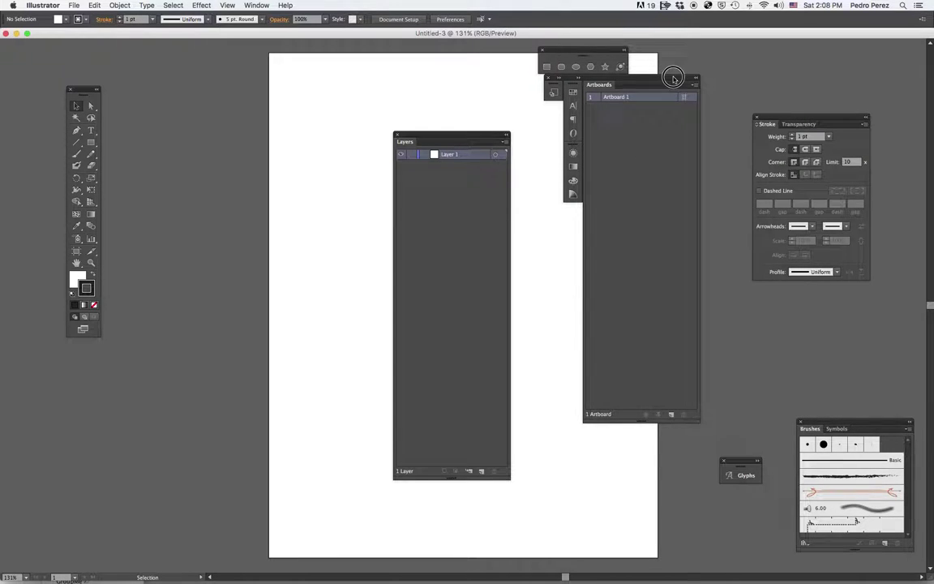
pyautogui.moveTo(673, 77)
pyautogui.mouseDown()
pyautogui.moveTo(725, 62)
pyautogui.moveTo(859, 65)
pyautogui.moveTo(882, 114)
pyautogui.moveTo(796, 265)
pyautogui.moveTo(708, 86)
pyautogui.mouseUp()
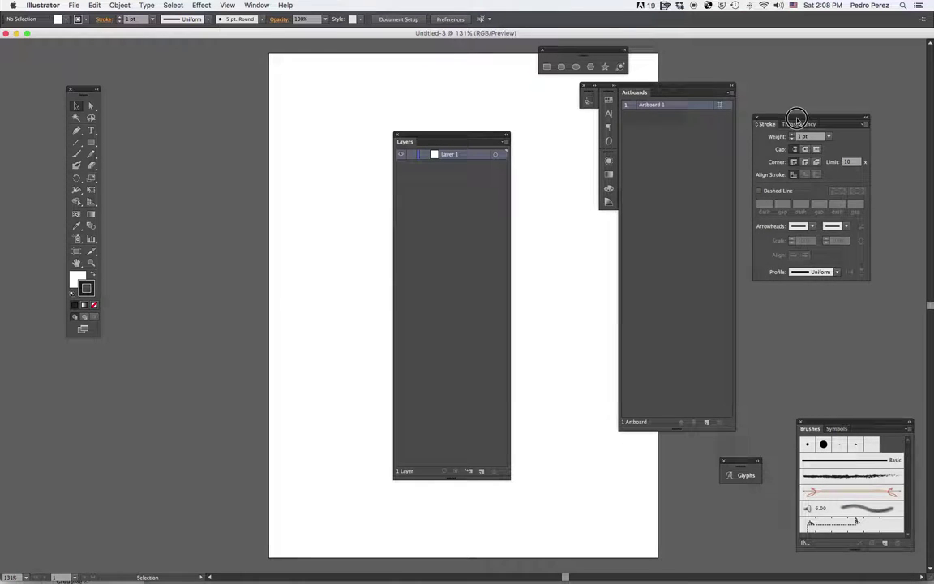
# - Collapse the Stroke panel to an icon and dock Layers beneath the Artboards panel
pyautogui.moveTo(797, 120)
pyautogui.mouseDown()
pyautogui.moveTo(660, 133)
pyautogui.moveTo(671, 375)
pyautogui.moveTo(626, 305)
pyautogui.moveTo(402, 224)
pyautogui.moveTo(654, 214)
pyautogui.moveTo(614, 195)
pyautogui.mouseUp()
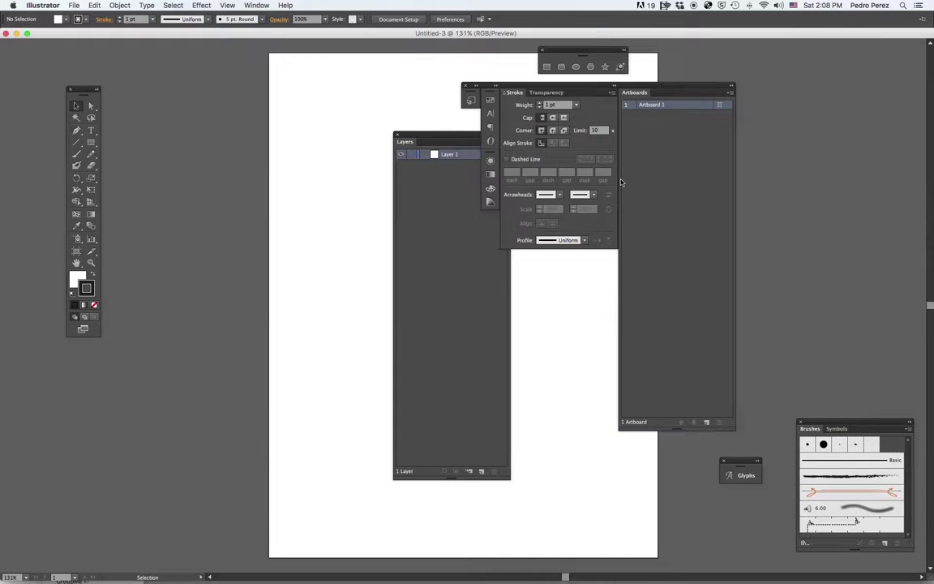
pyautogui.click(616, 87)
pyautogui.moveTo(616, 86)
pyautogui.mouseDown()
pyautogui.moveTo(698, 58)
pyautogui.moveTo(827, 34)
pyautogui.mouseUp()
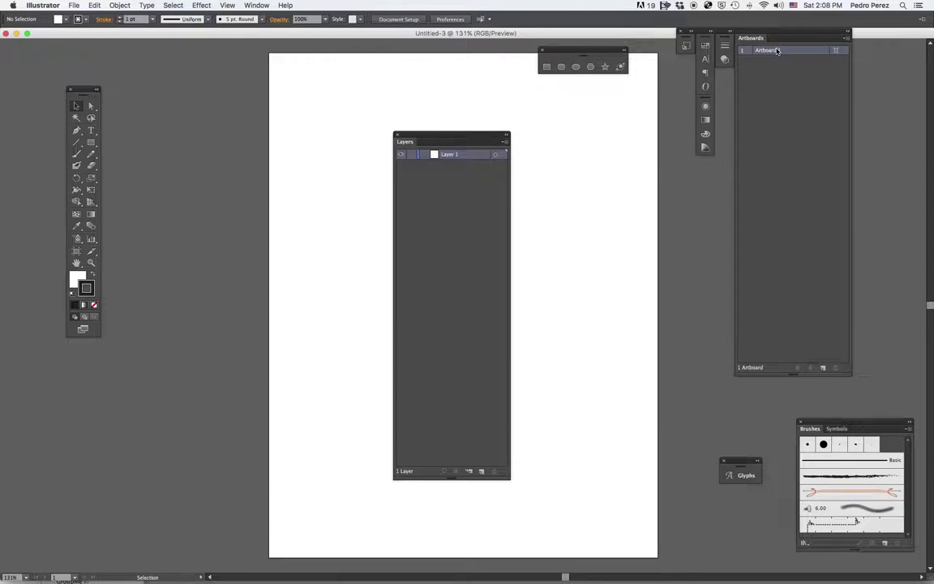
pyautogui.moveTo(469, 132); pyautogui.dragTo(786, 85)
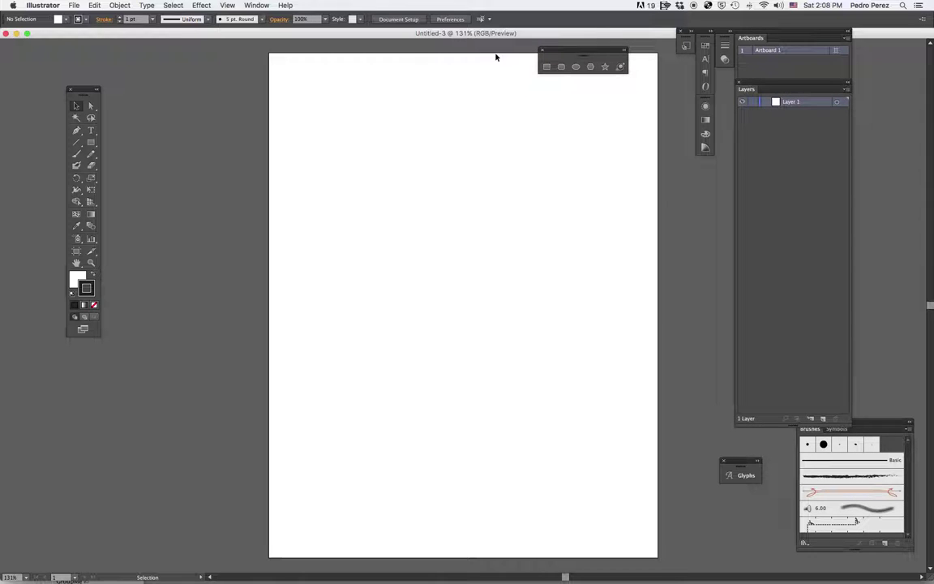
# - Move the tools panel near the page and tear off the Rectangle tool flyout
pyautogui.moveTo(585, 54); pyautogui.dragTo(181, 84)
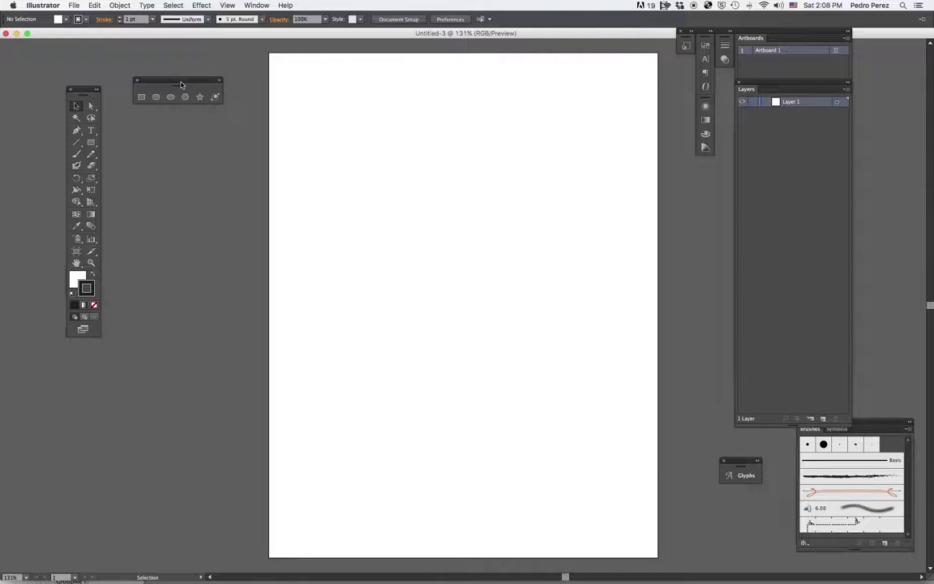
pyautogui.click(136, 79)
pyautogui.moveTo(86, 90); pyautogui.dragTo(194, 71)
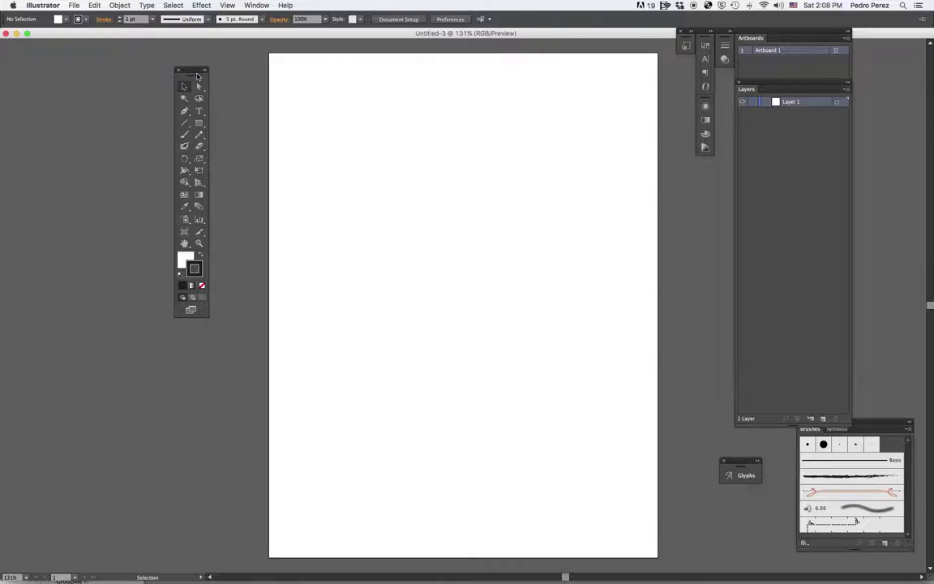
pyautogui.click(202, 129)
pyautogui.moveTo(202, 129); pyautogui.dragTo(268, 63)
# - Draw a rectangle near the top of the page and fill it red (E00E0E)
pyautogui.moveTo(388, 121); pyautogui.dragTo(455, 193)
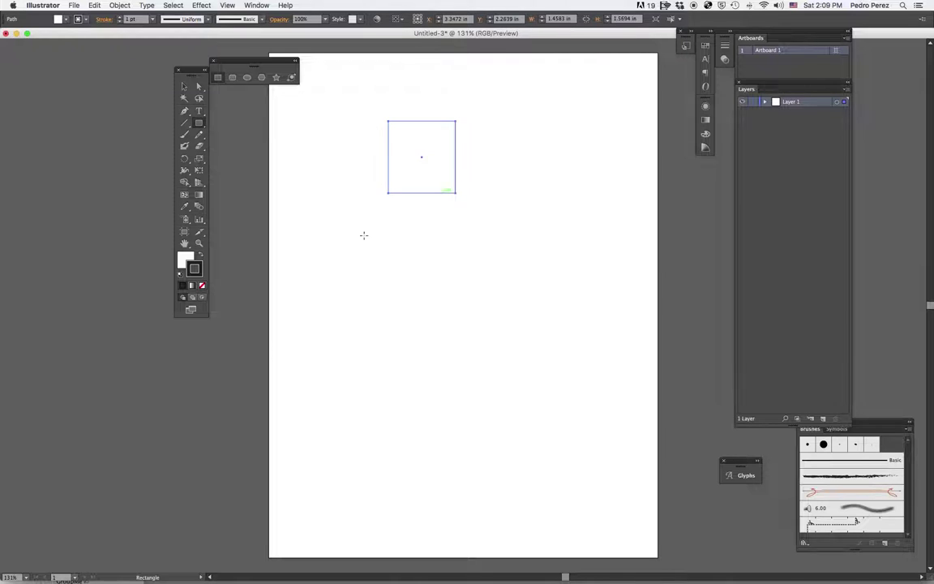
pyautogui.click(187, 261)
pyautogui.doubleClick(186, 259)
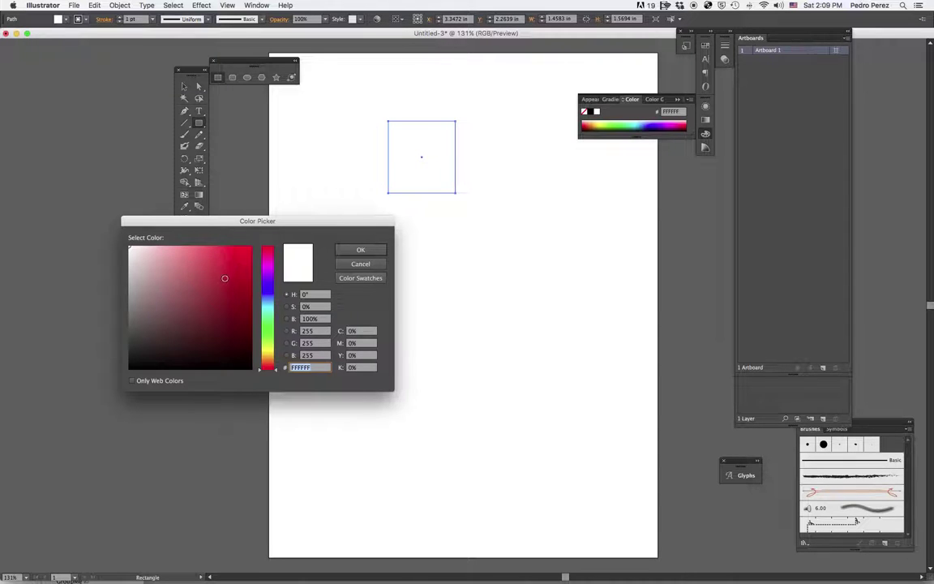
pyautogui.click(245, 260)
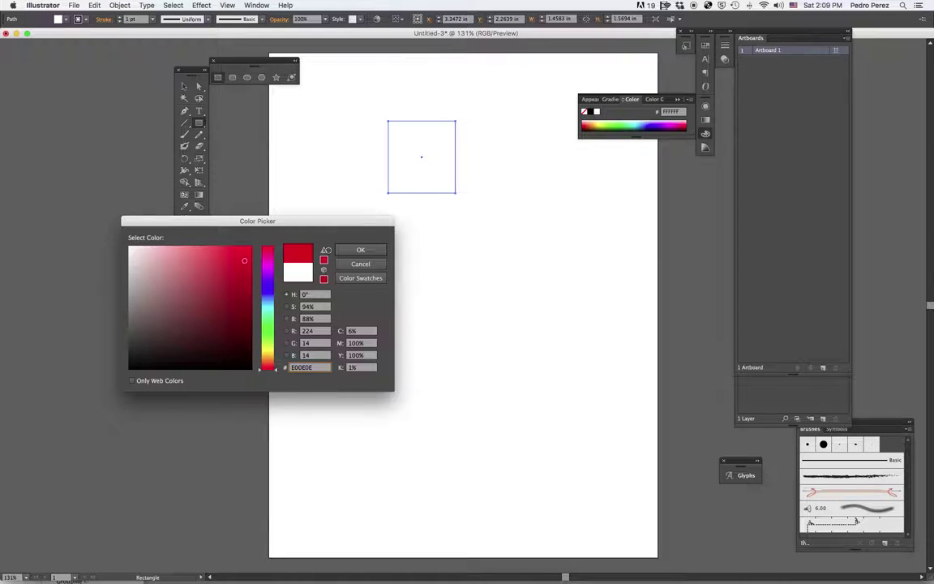
pyautogui.click(347, 250)
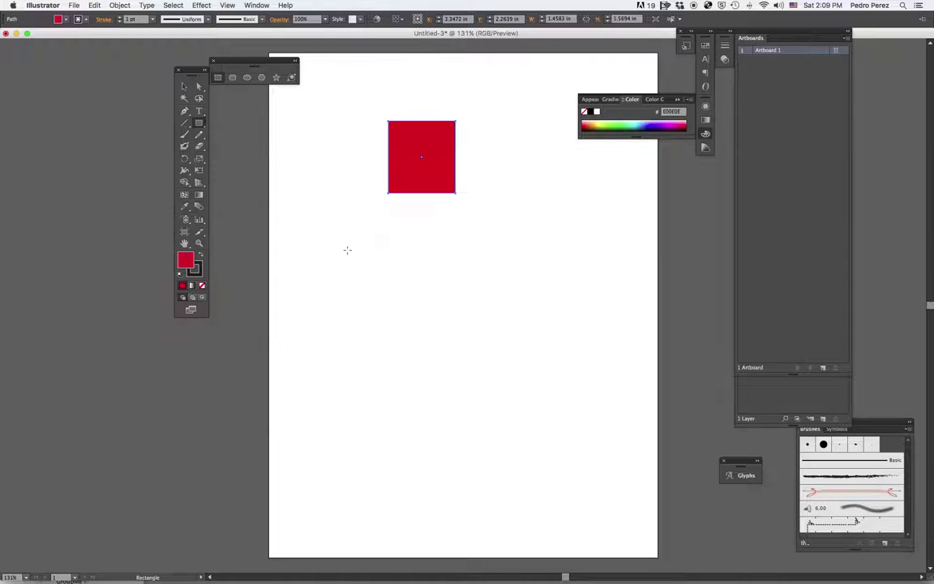
# - Place a six-pointed star on the canvas with the Star tool
pyautogui.click(275, 78)
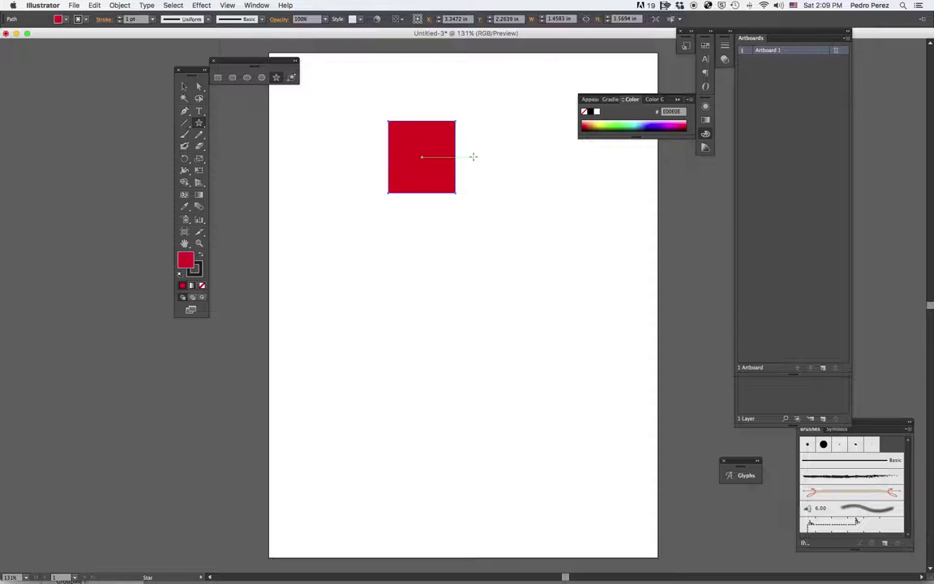
pyautogui.click(499, 213)
pyautogui.click(456, 305)
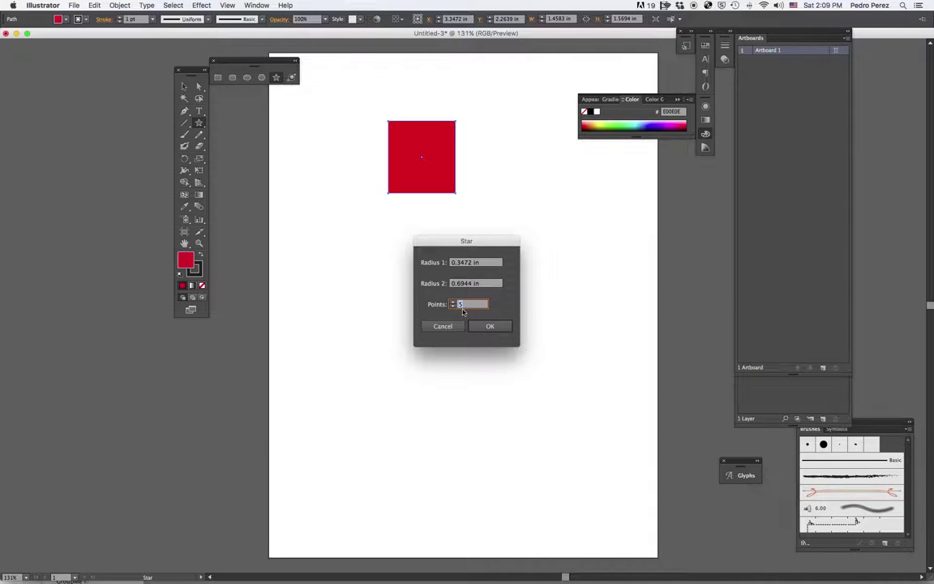
pyautogui.write('6')
pyautogui.click(490, 326)
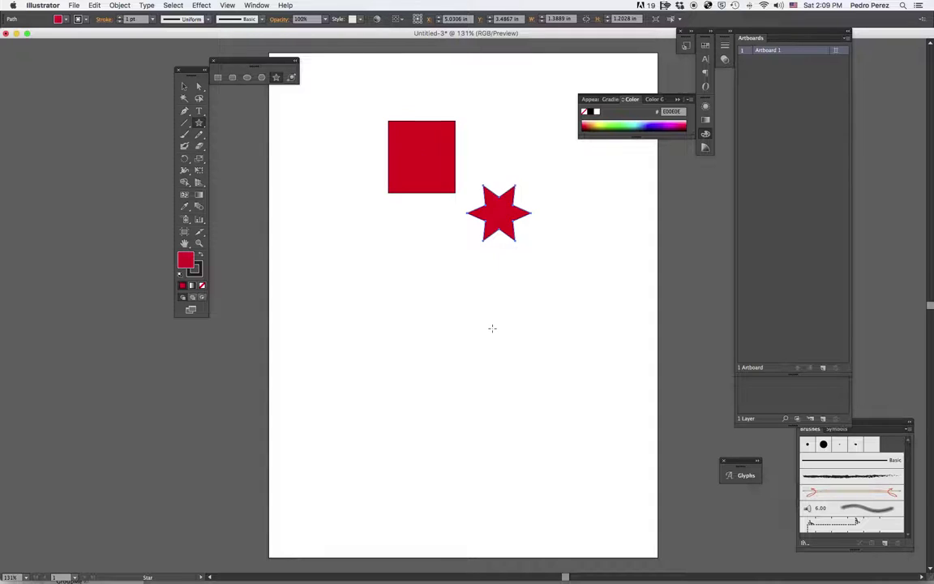
# - Fill the star yellow and move it onto the red square's lower-right corner
pyautogui.click(598, 127)
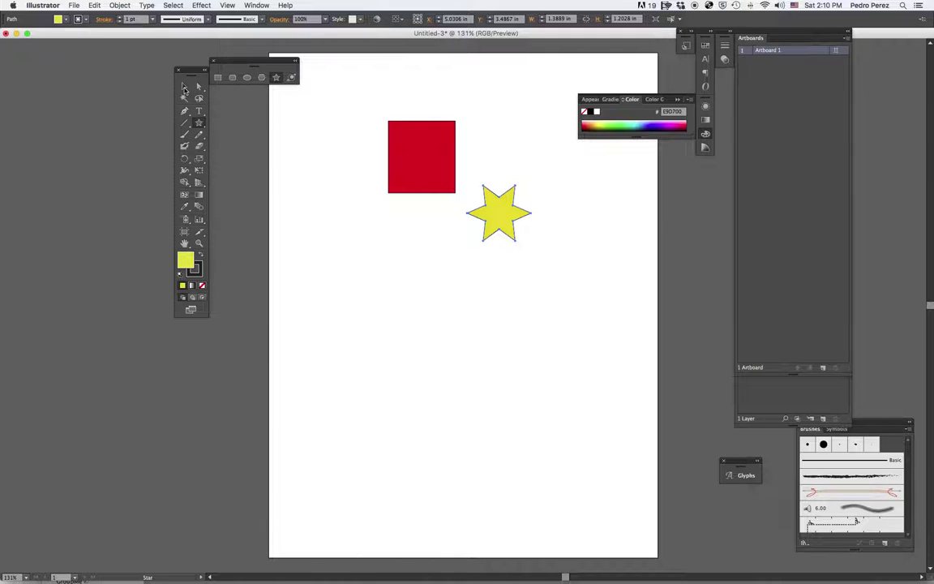
pyautogui.click(185, 87)
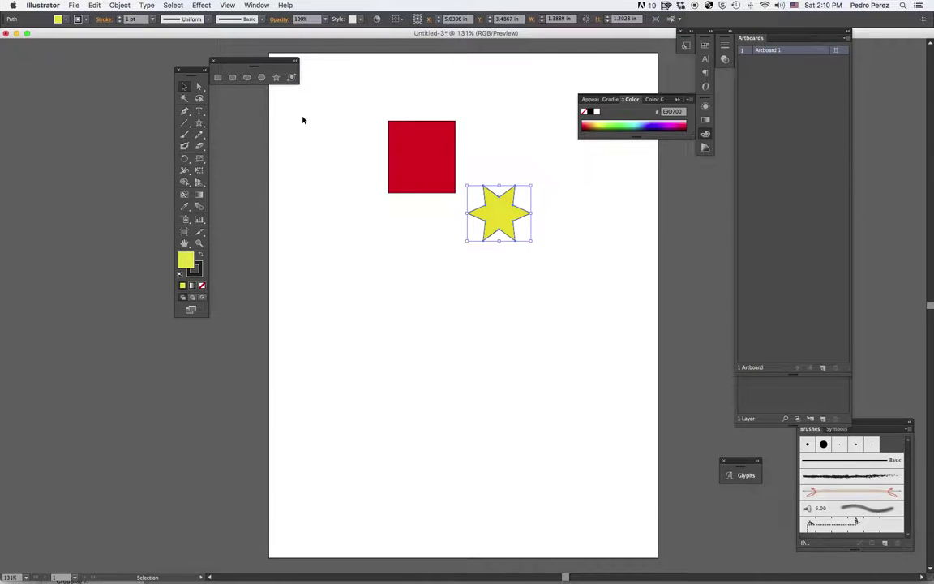
pyautogui.moveTo(493, 212); pyautogui.dragTo(448, 178)
pyautogui.click(414, 248)
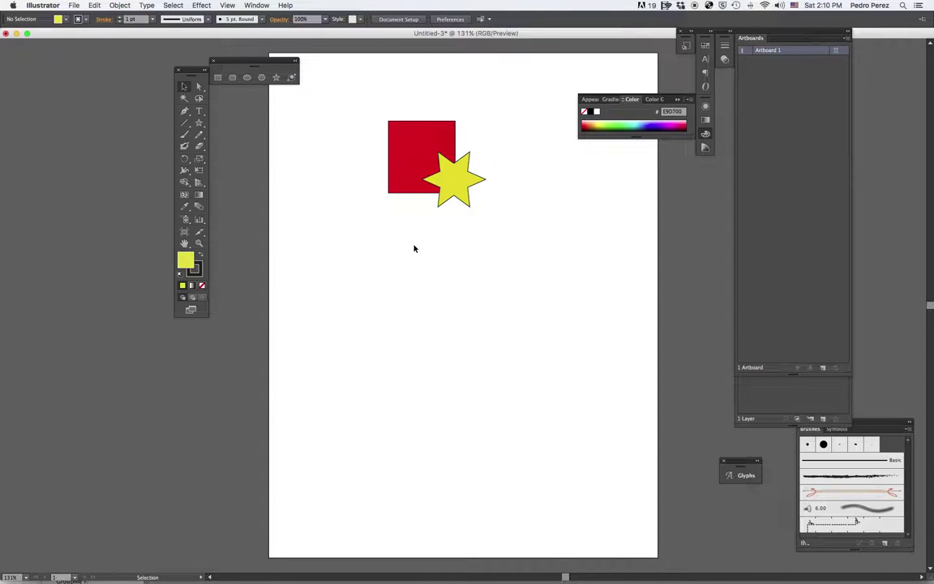
# - Place an eight-sided polygon on the canvas with the Polygon tool
pyautogui.click(262, 79)
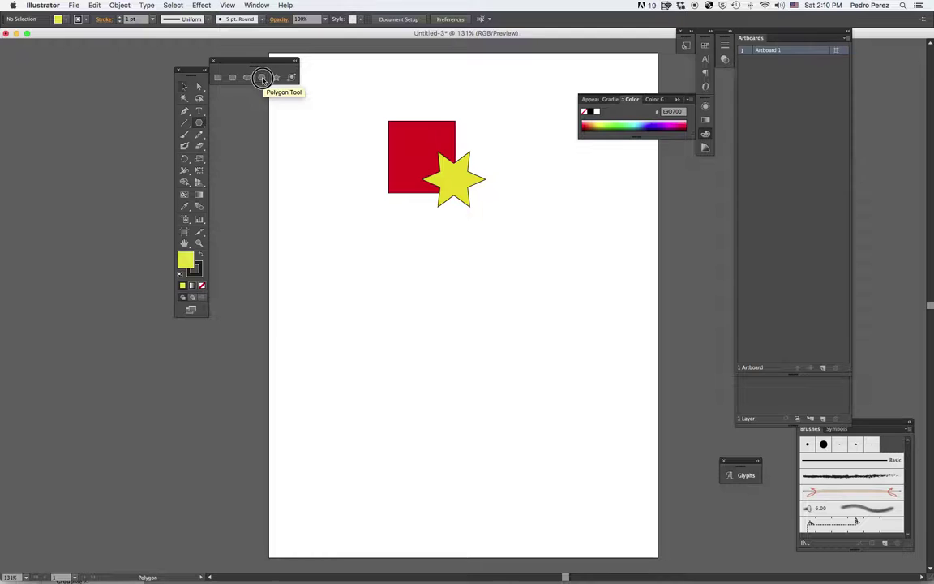
pyautogui.click(378, 240)
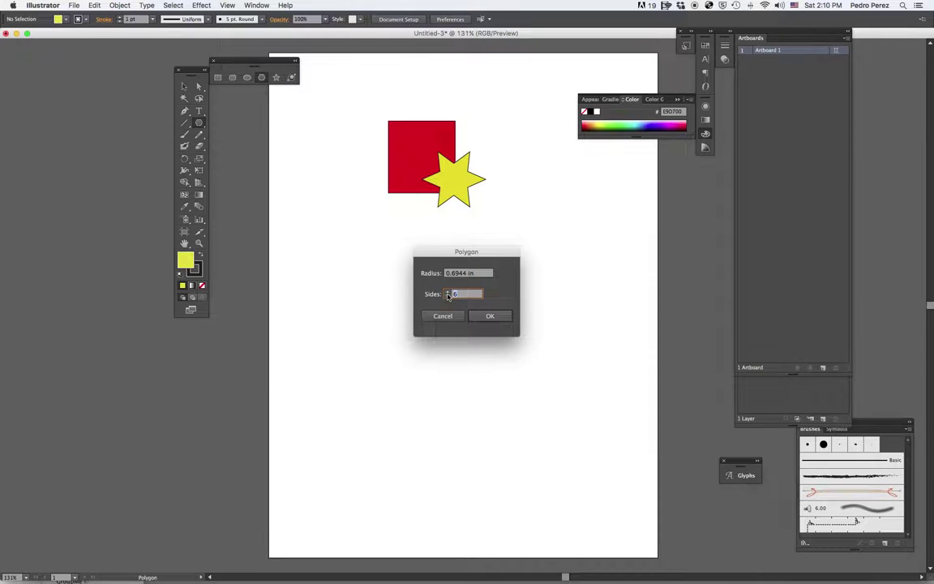
pyautogui.click(447, 291)
pyautogui.click(447, 291)
pyautogui.click(488, 316)
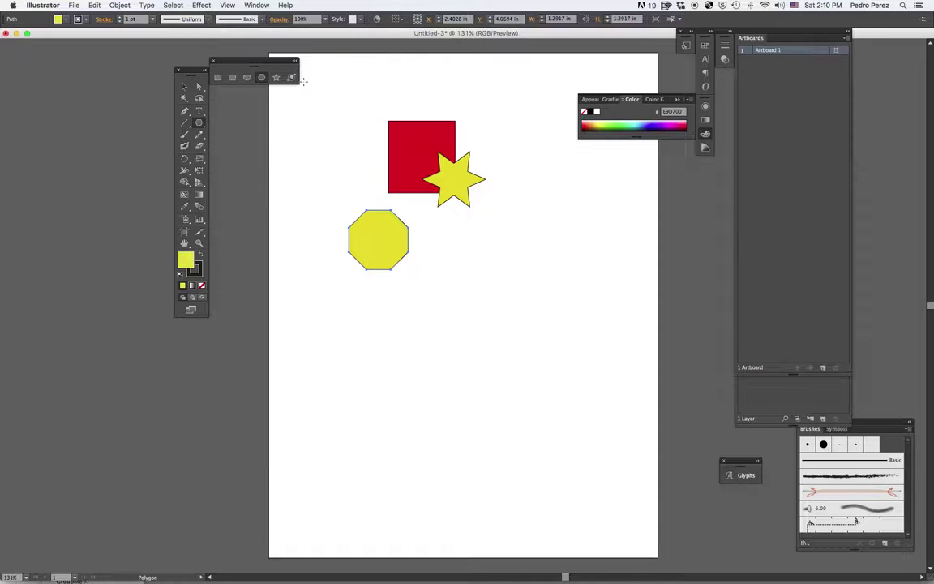
# - Enlarge the octagon, shift it right and down, and fill it dark blue
pyautogui.click(184, 86)
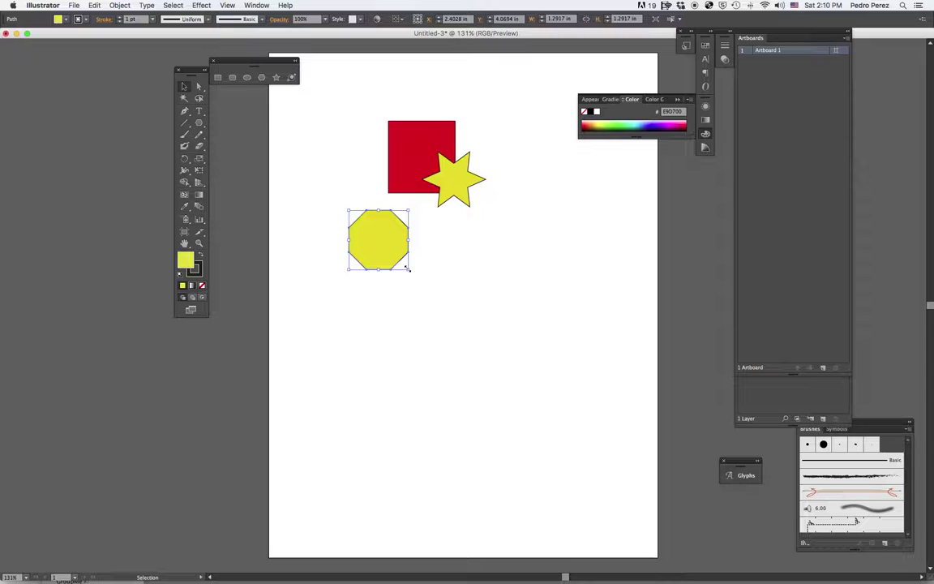
pyautogui.moveTo(409, 268); pyautogui.dragTo(503, 336)
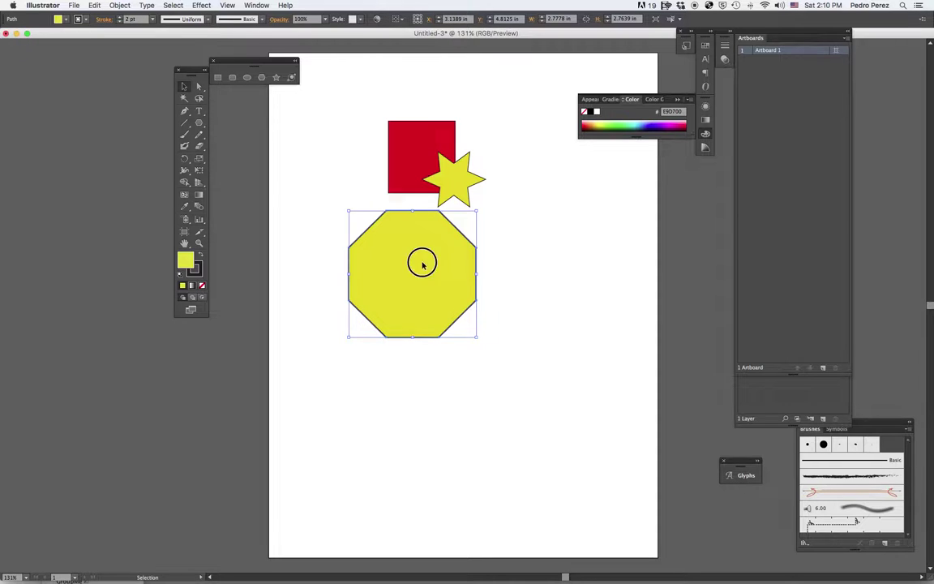
pyautogui.moveTo(421, 262); pyautogui.dragTo(478, 278)
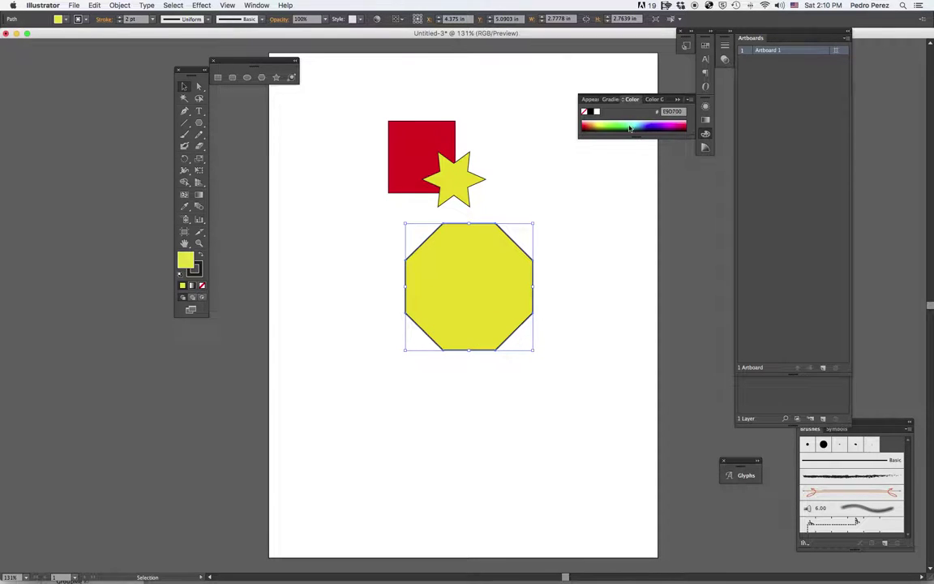
pyautogui.click(661, 129)
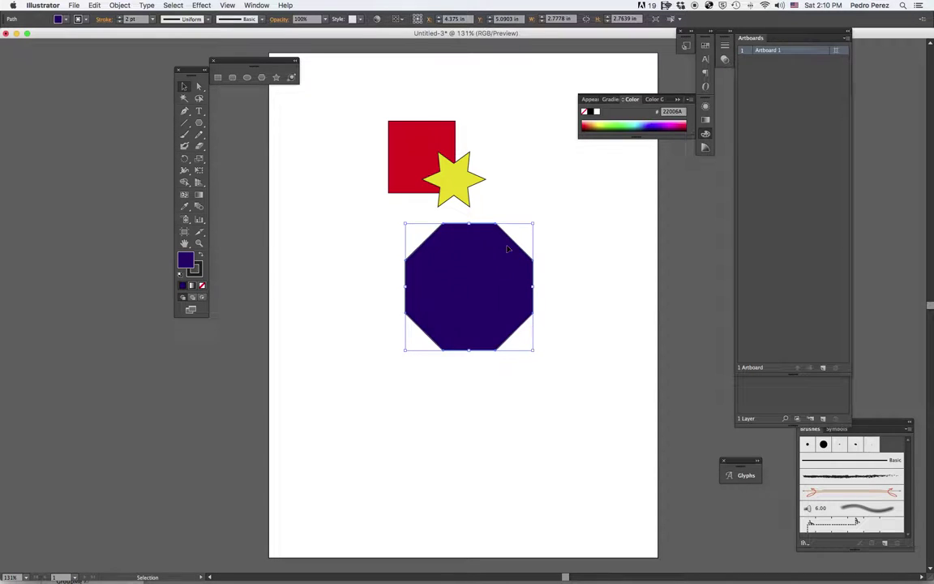
# - Rotate the octagon counter-clockwise and move it up over the square and star
pyautogui.moveTo(537, 221); pyautogui.dragTo(501, 200)
pyautogui.moveTo(473, 286); pyautogui.dragTo(416, 245)
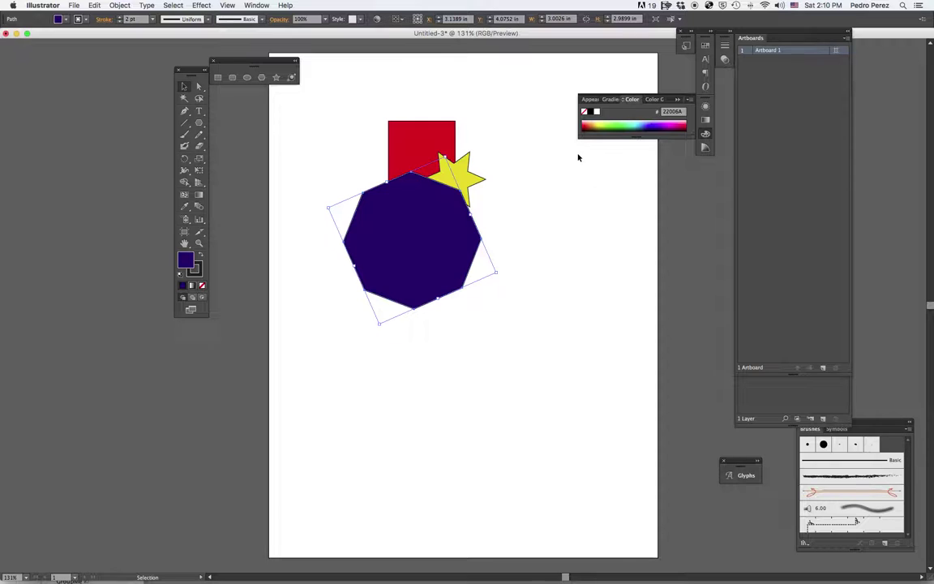
pyautogui.click(627, 193)
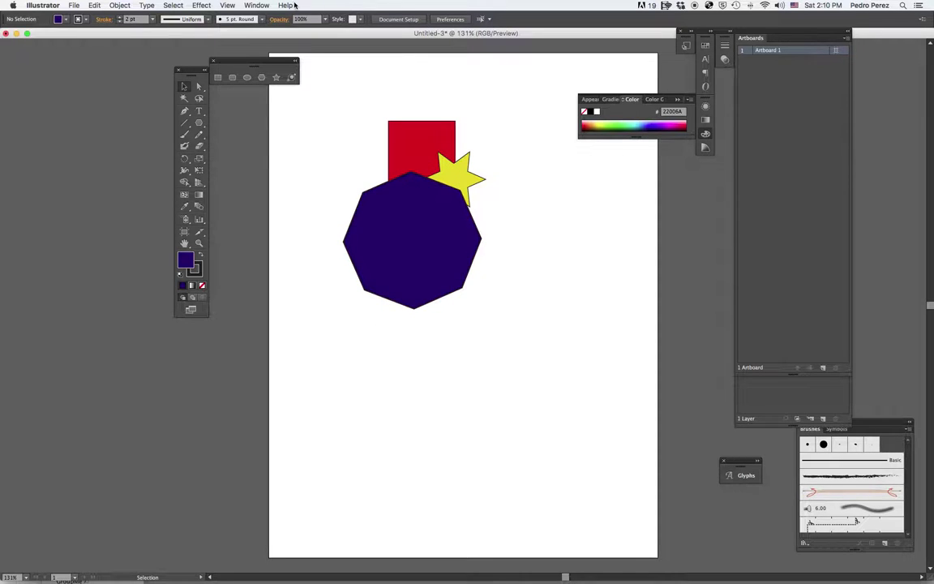
pyautogui.click(257, 4)
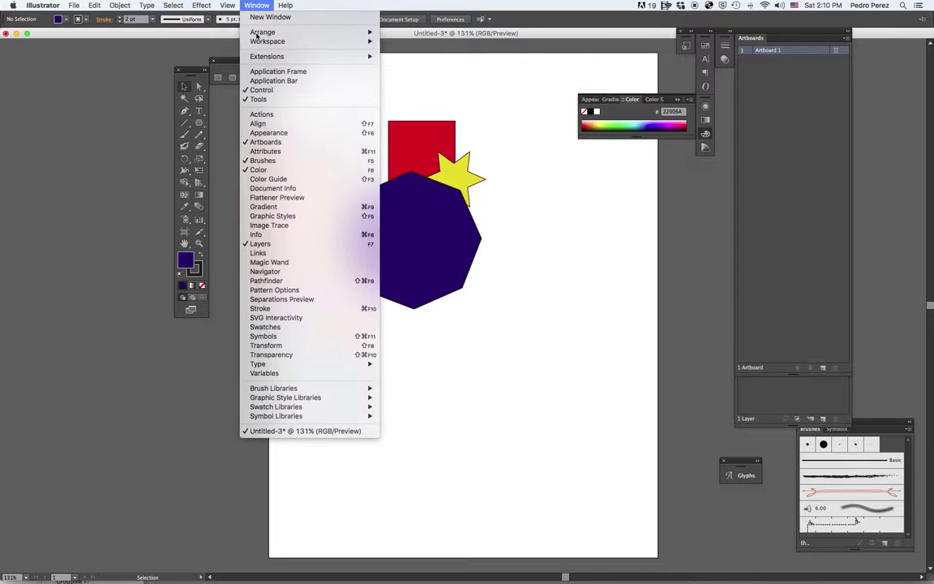
# - Show the Layers panel and toggle Layer 1 to outline view and back
pyautogui.click(260, 243)
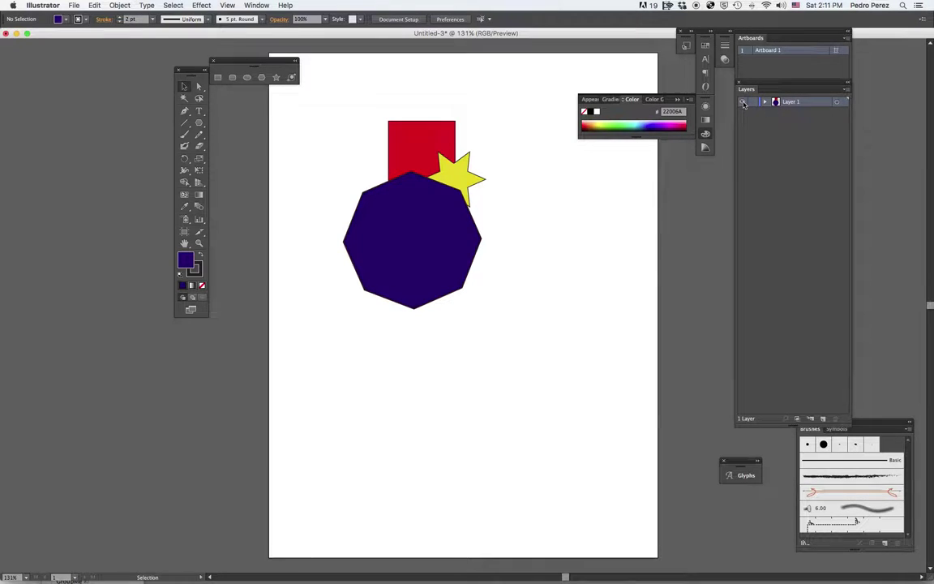
pyautogui.click(744, 103)
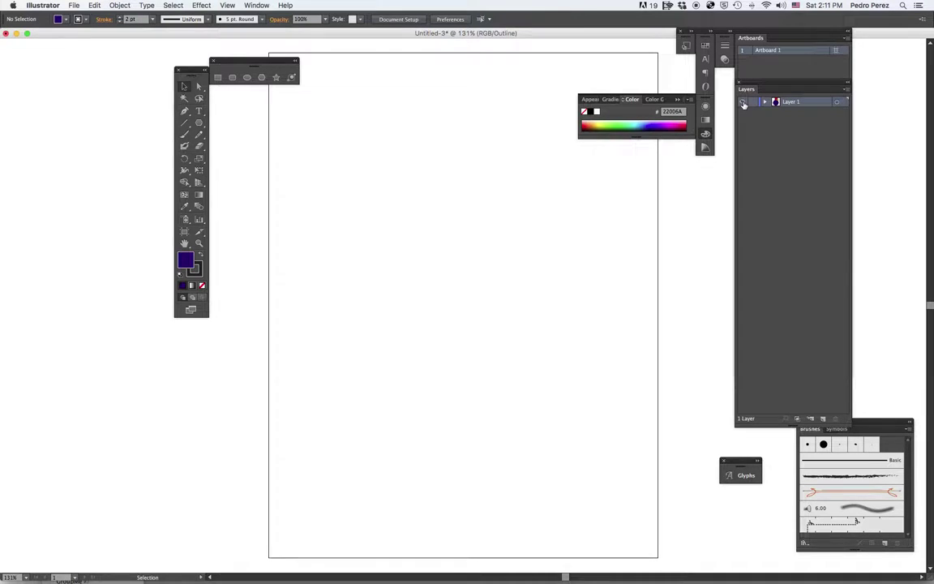
pyautogui.click(744, 104)
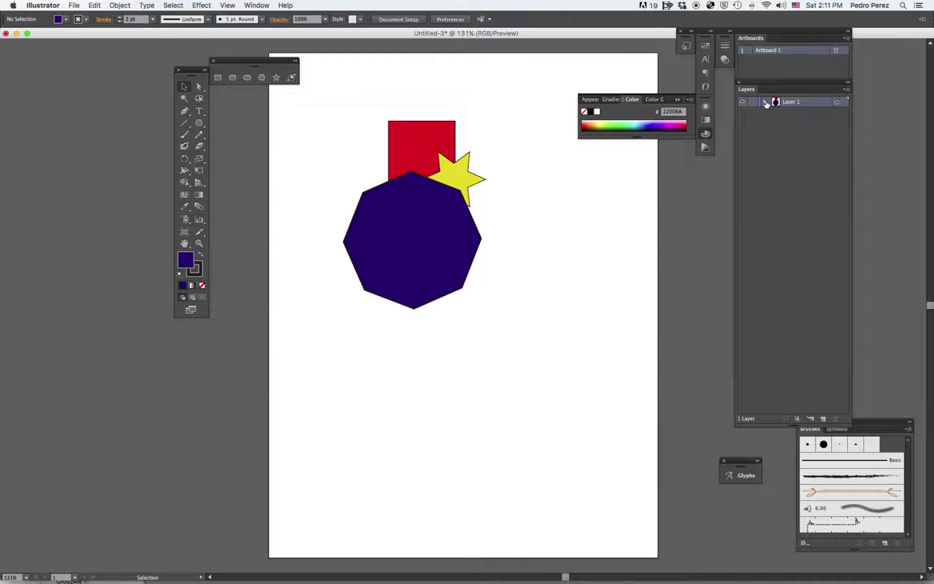
# - Expand Layer 1, hide and reshow the star and octagon, then collapse it
pyautogui.click(765, 103)
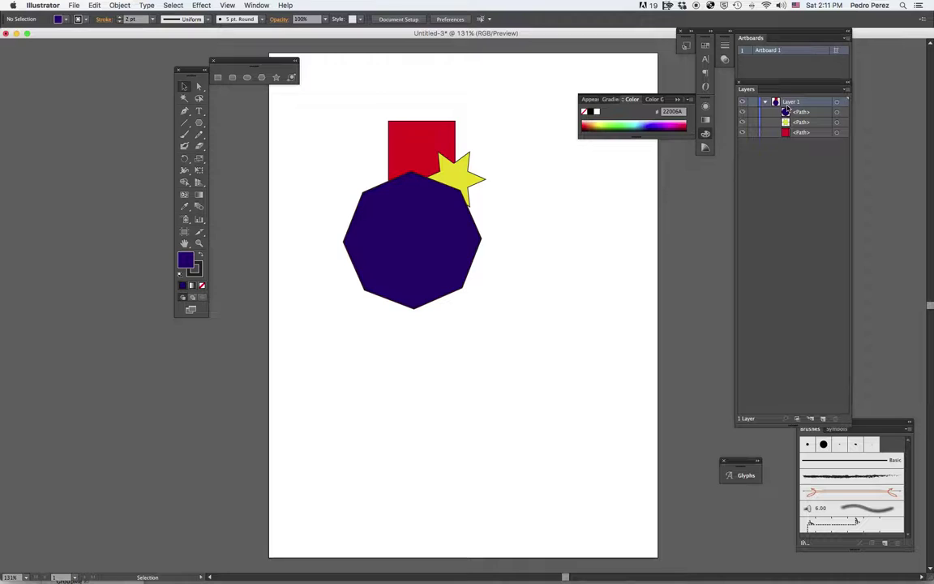
pyautogui.click(742, 122)
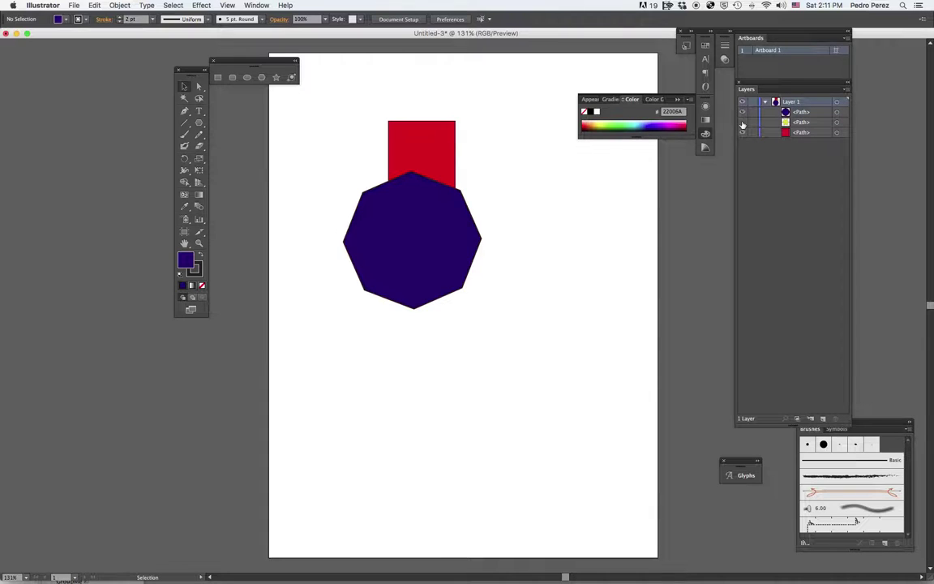
pyautogui.click(742, 122)
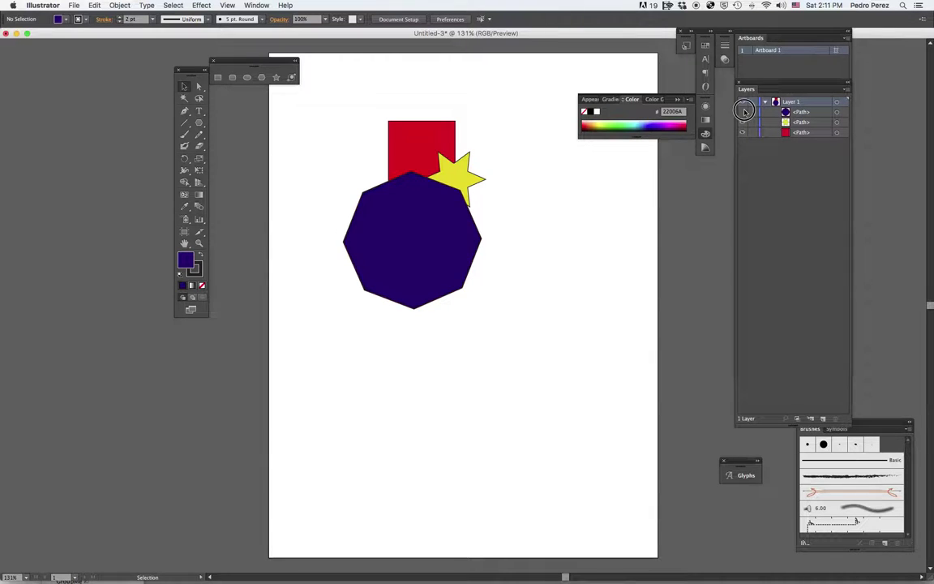
pyautogui.click(743, 112)
pyautogui.click(742, 112)
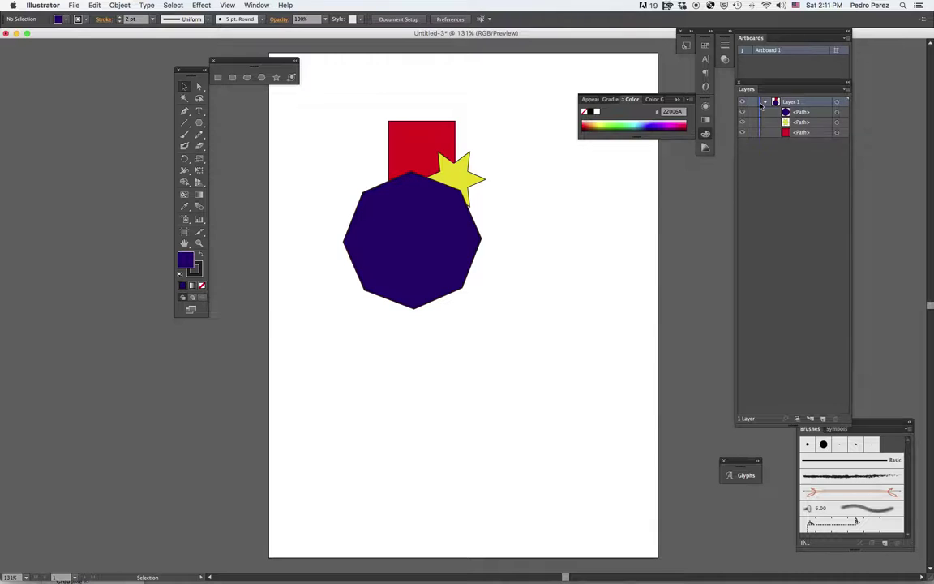
pyautogui.click(763, 102)
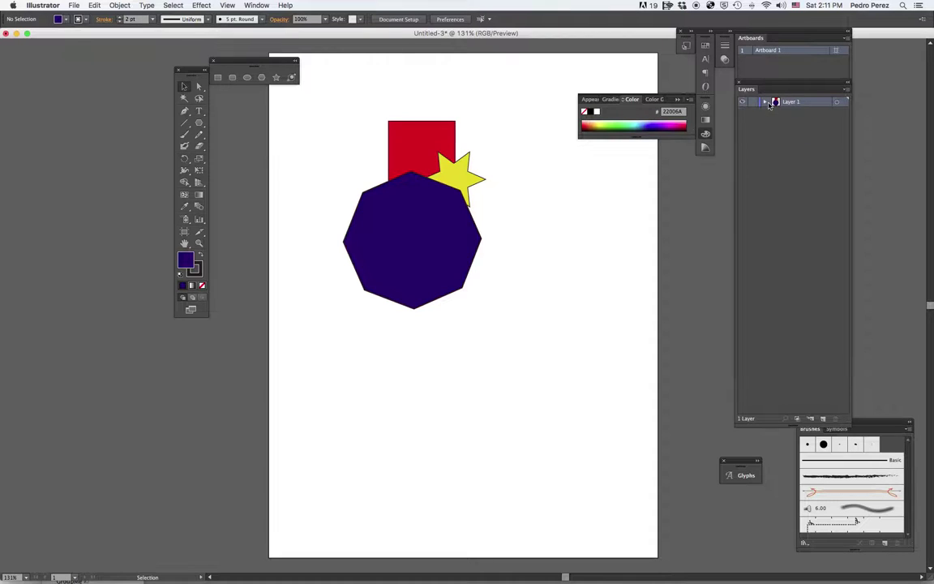
# - Select the rectangle, star and octagon together and set their opacity to 60%
pyautogui.click(724, 60)
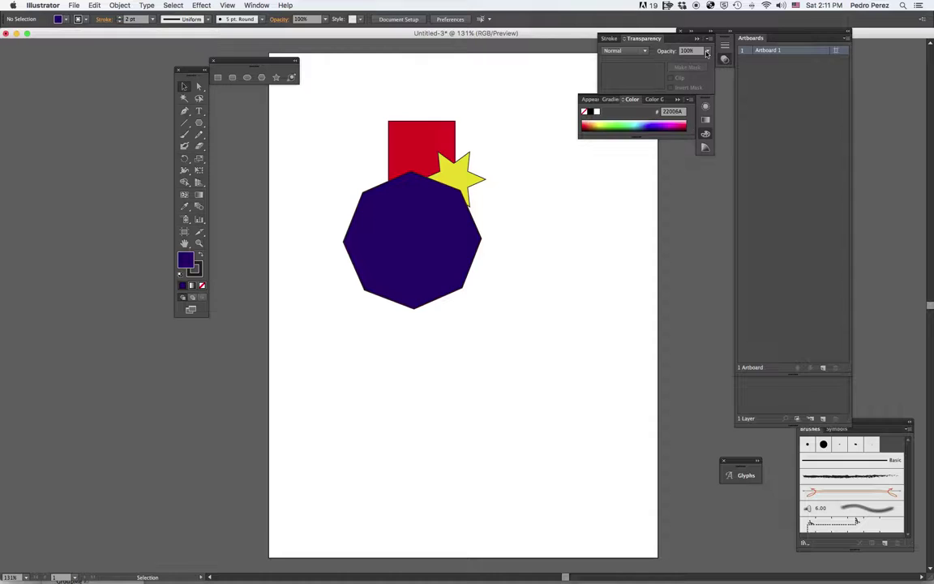
pyautogui.click(707, 51)
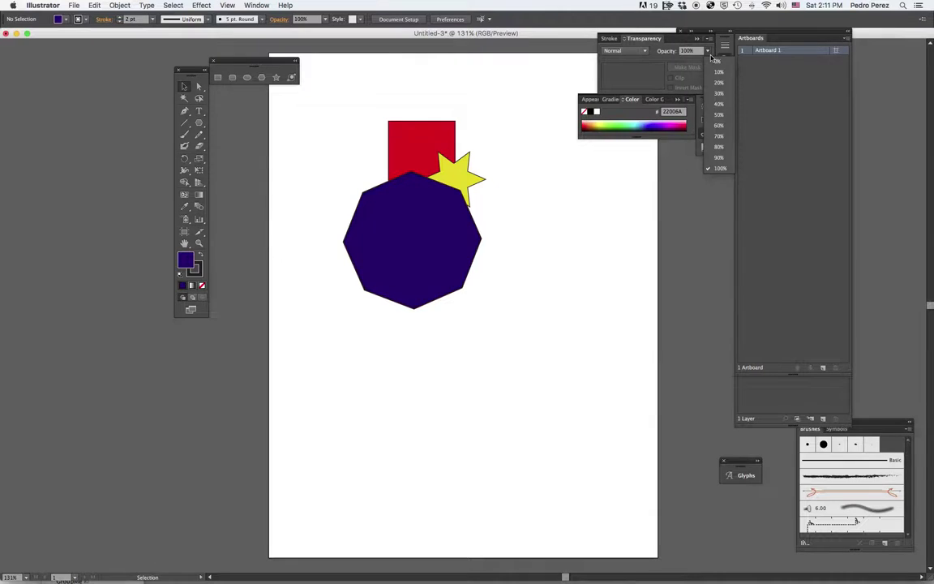
pyautogui.click(719, 104)
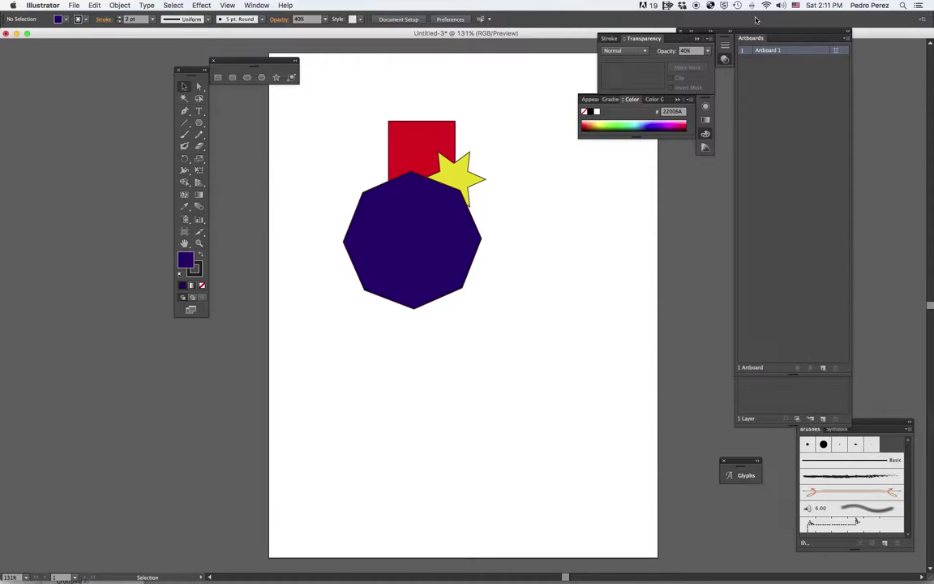
pyautogui.click(435, 204)
pyautogui.moveTo(360, 96); pyautogui.dragTo(507, 309)
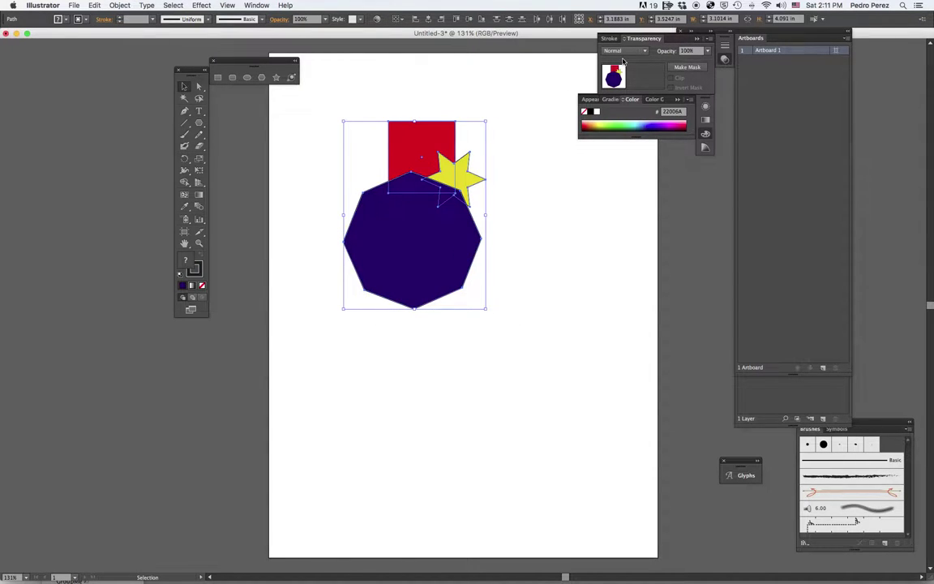
pyautogui.click(707, 52)
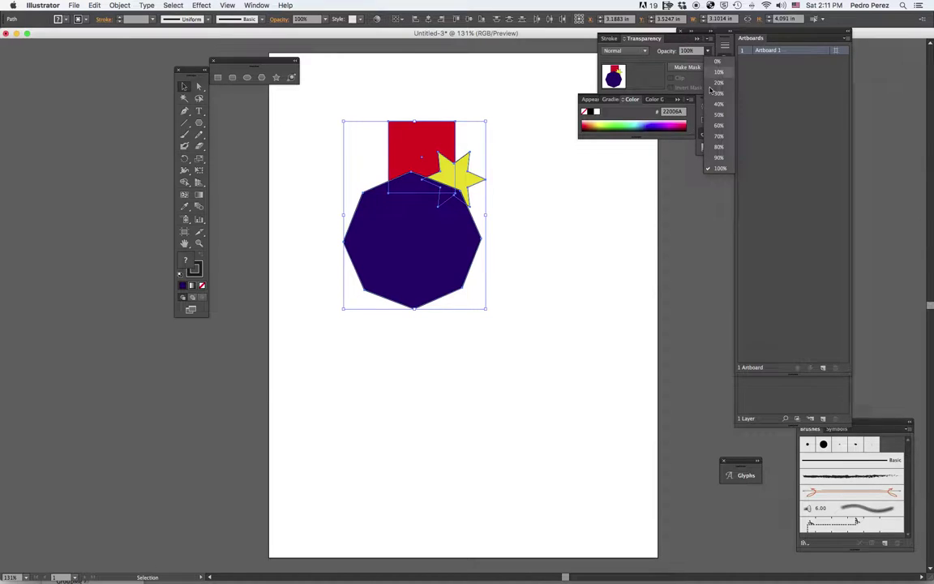
pyautogui.click(720, 107)
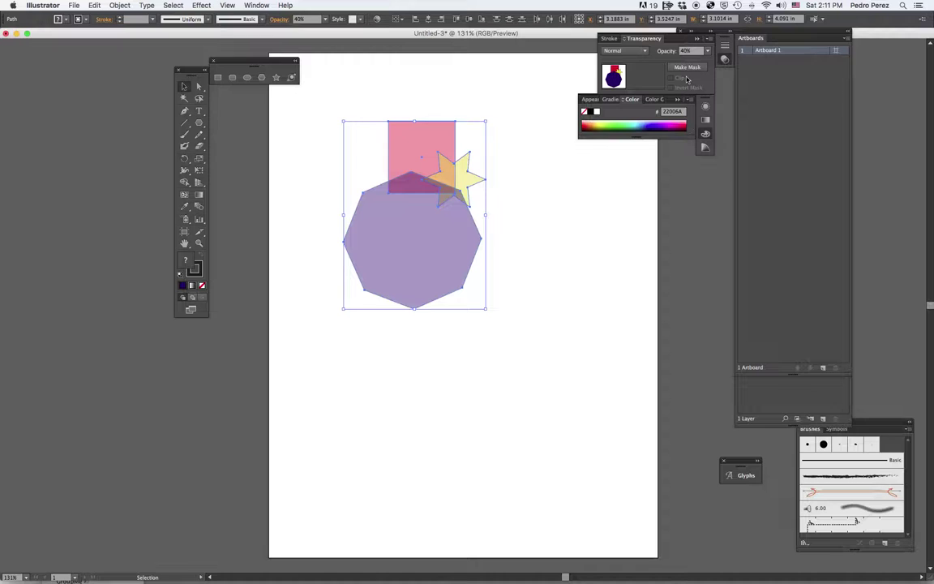
pyautogui.click(707, 51)
pyautogui.click(719, 126)
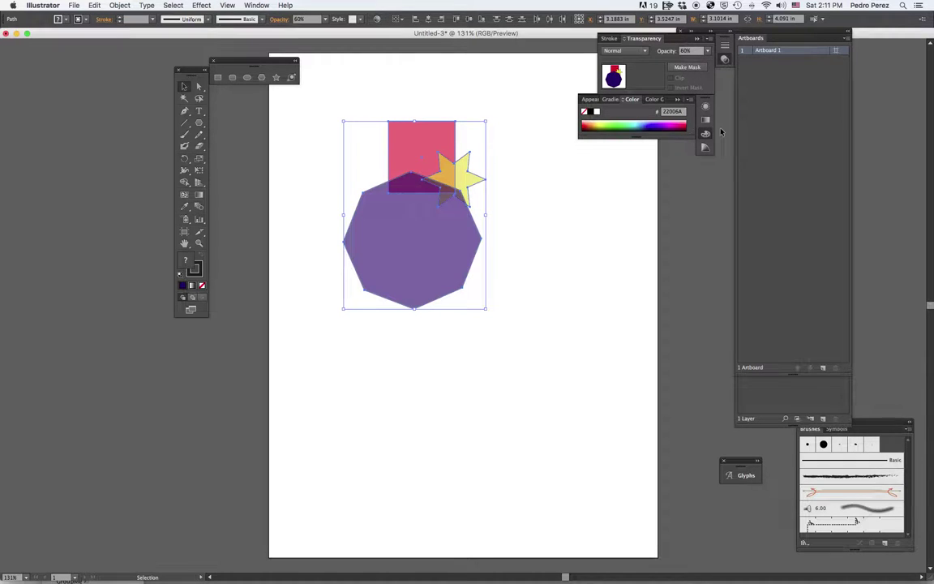
# - Set the yellow star alone to 80% opacity, then deselect it
pyautogui.click(539, 159)
pyautogui.click(464, 178)
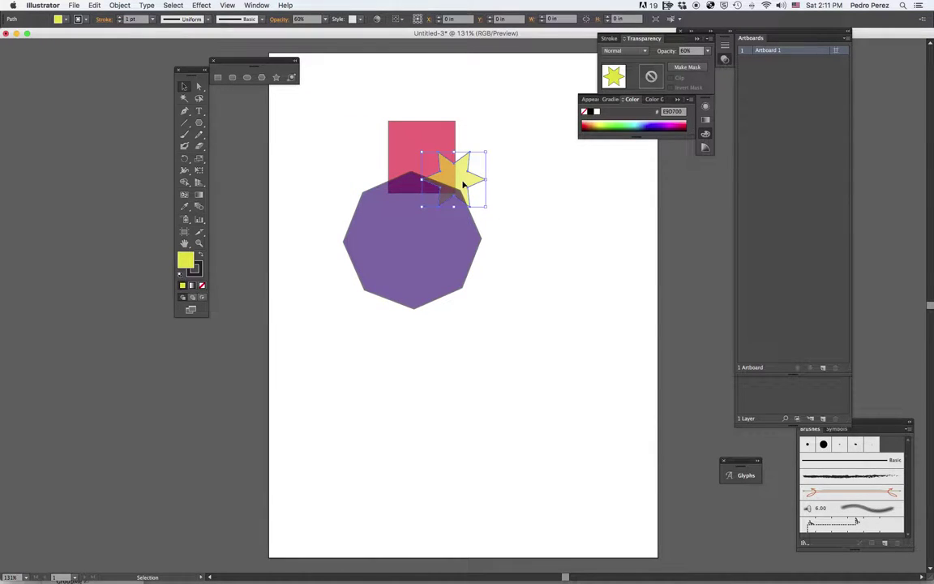
pyautogui.click(707, 51)
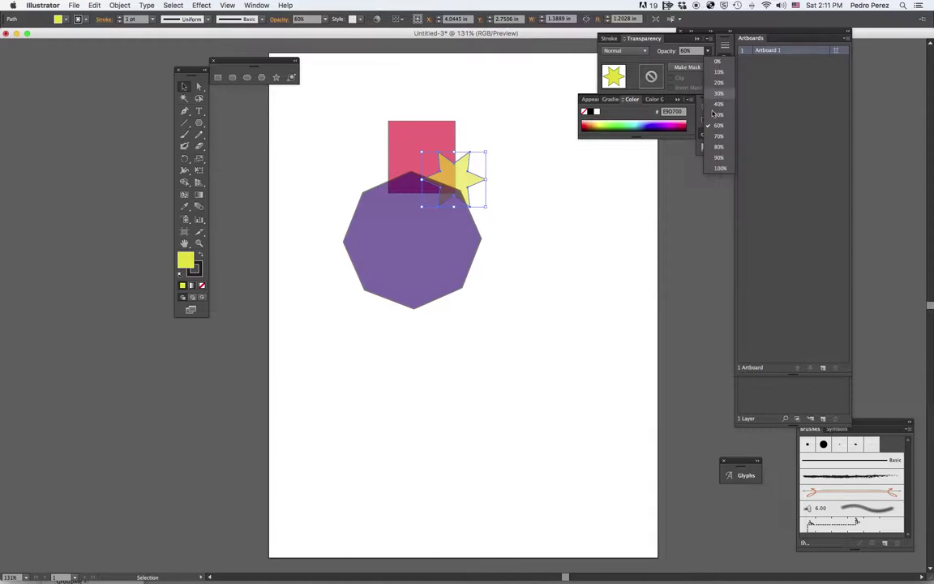
pyautogui.click(718, 149)
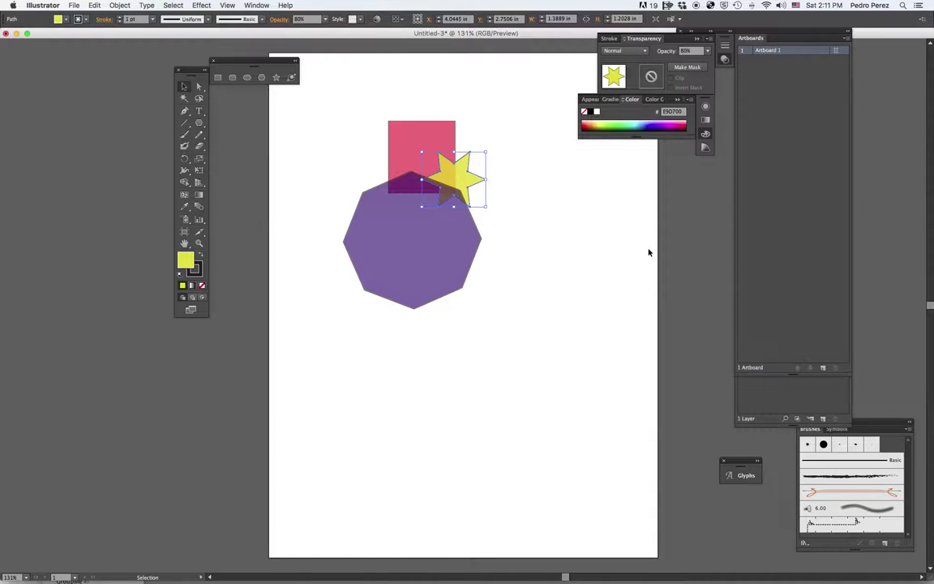
pyautogui.click(611, 232)
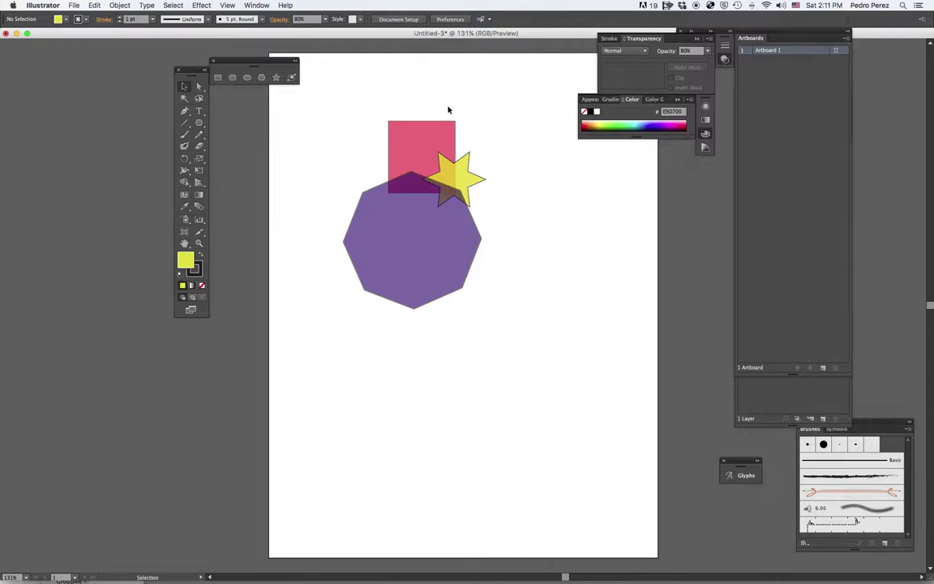
# - Float the Layers panel beside the artwork, lock Layer 1, and add a new Layer 2
pyautogui.click(263, 7)
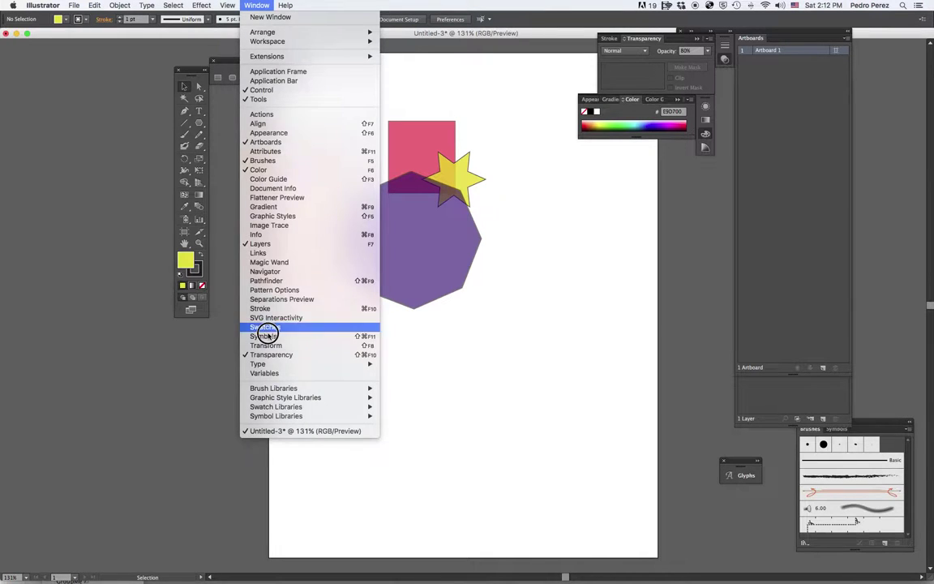
pyautogui.click(284, 243)
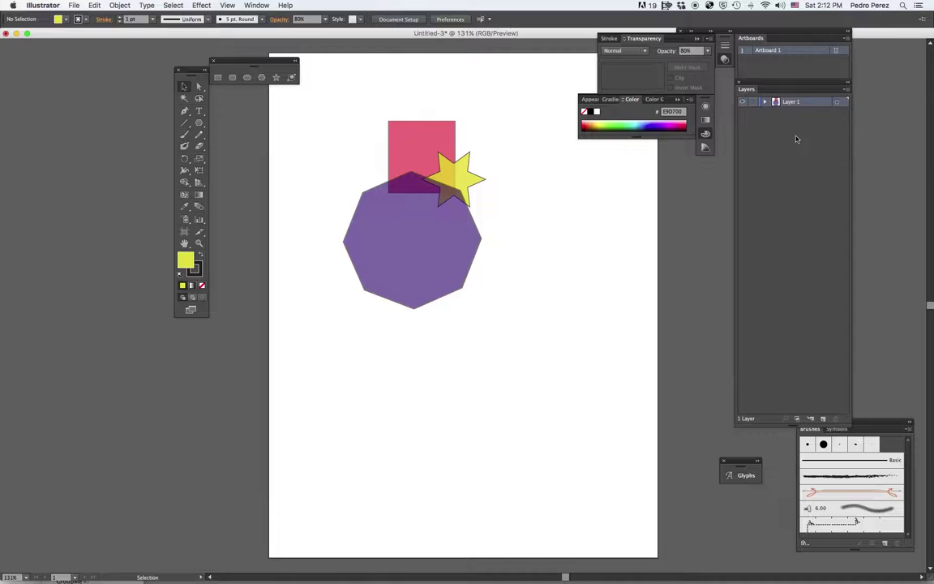
pyautogui.moveTo(745, 90); pyautogui.dragTo(636, 198)
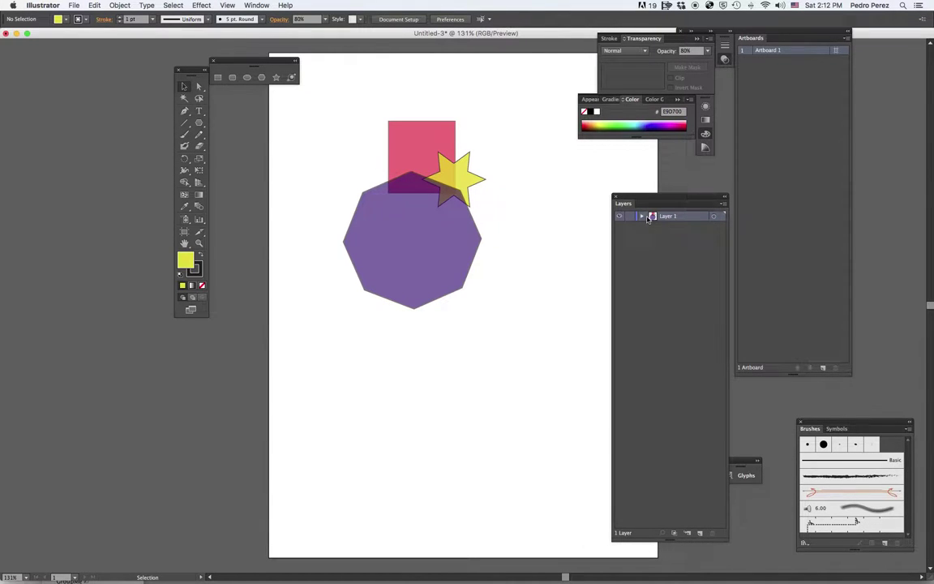
pyautogui.click(641, 216)
pyautogui.click(641, 216)
pyautogui.click(630, 217)
pyautogui.click(700, 532)
# - Draw a rounded rectangle filled green (37AA47) over the existing shapes
pyautogui.click(233, 78)
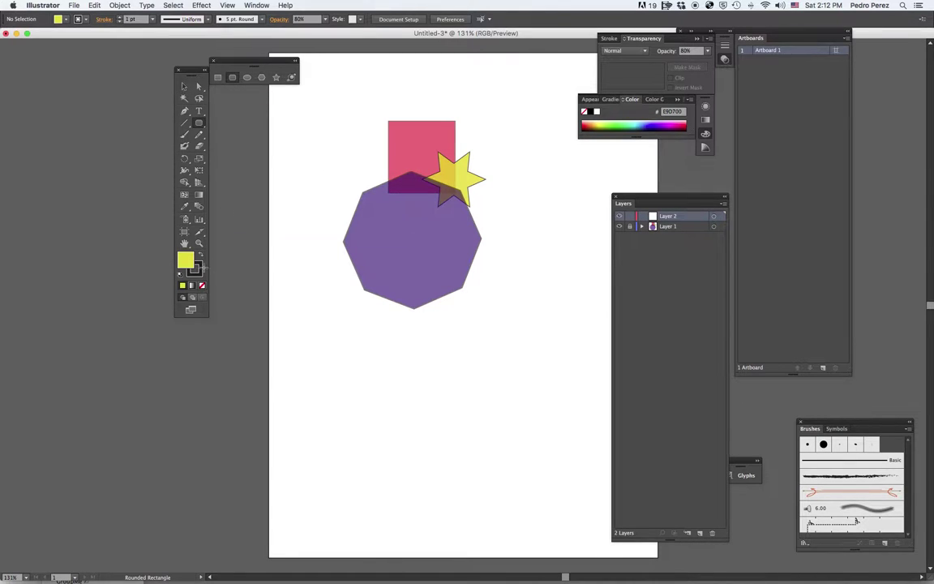
pyautogui.doubleClick(185, 259)
pyautogui.click(261, 322)
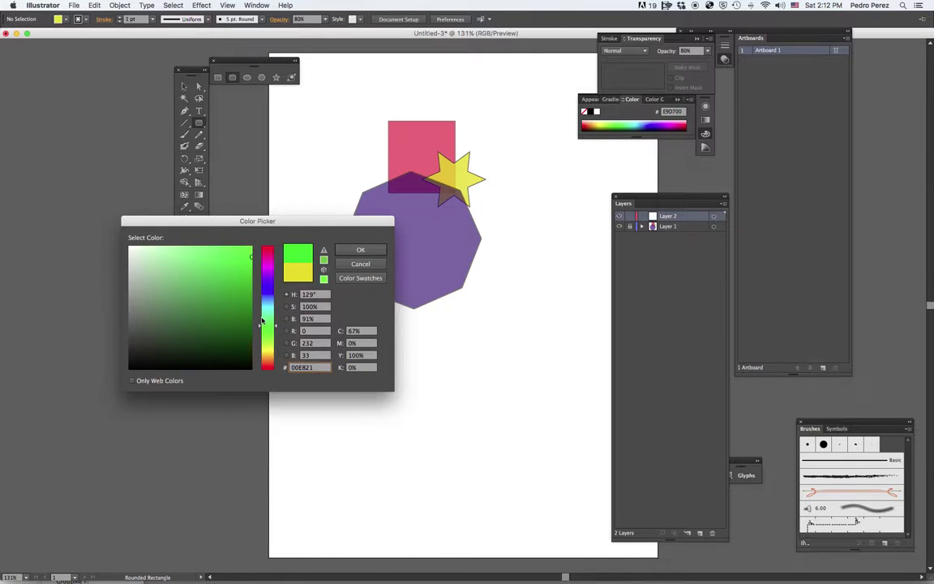
pyautogui.press('Return')
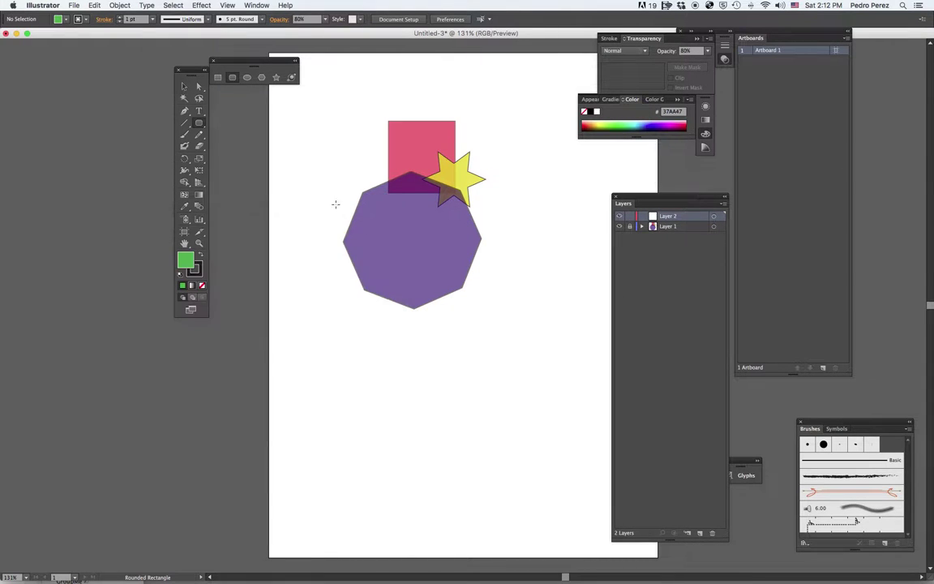
pyautogui.moveTo(306, 195); pyautogui.dragTo(454, 304)
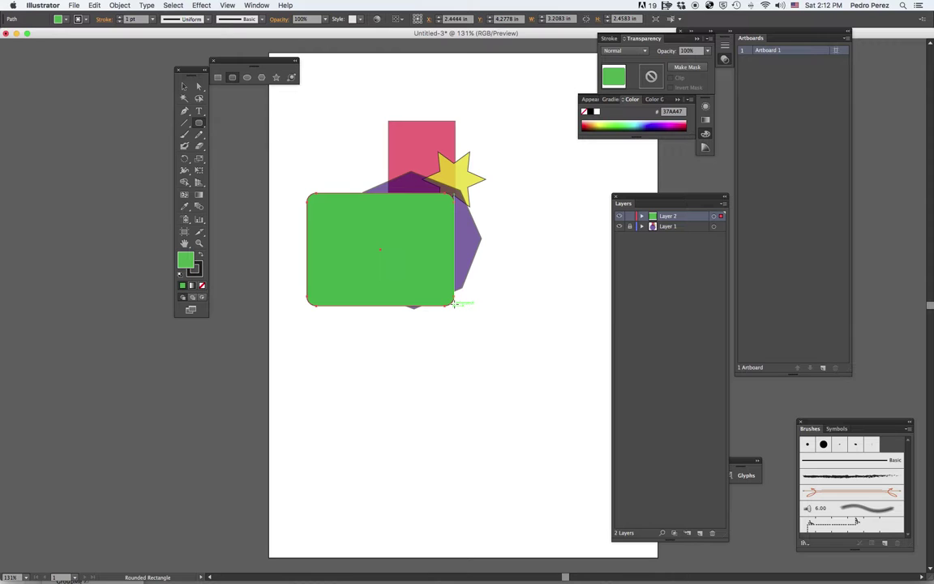
# - Move the green rectangle up and left, then undo the move
pyautogui.click(184, 86)
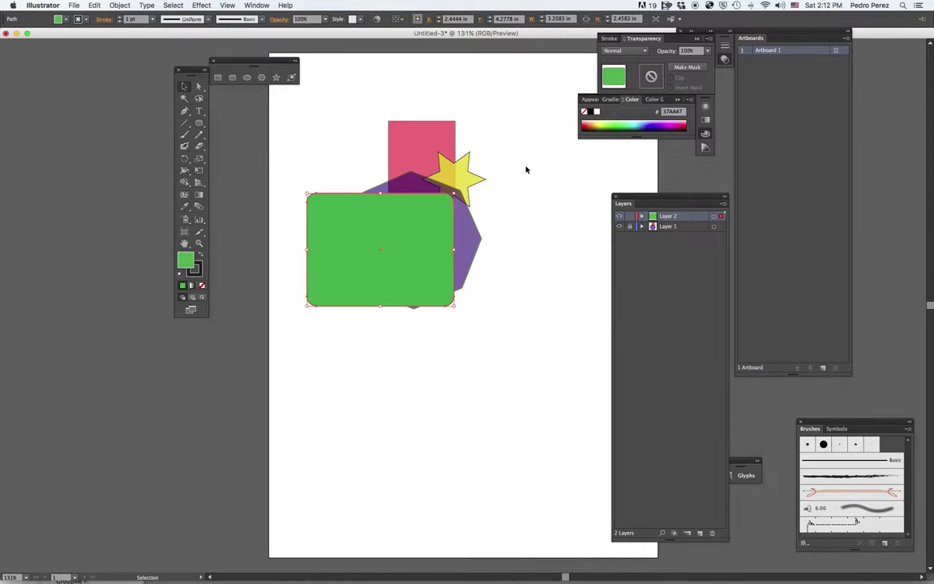
pyautogui.click(526, 178)
pyautogui.moveTo(381, 226); pyautogui.dragTo(490, 213)
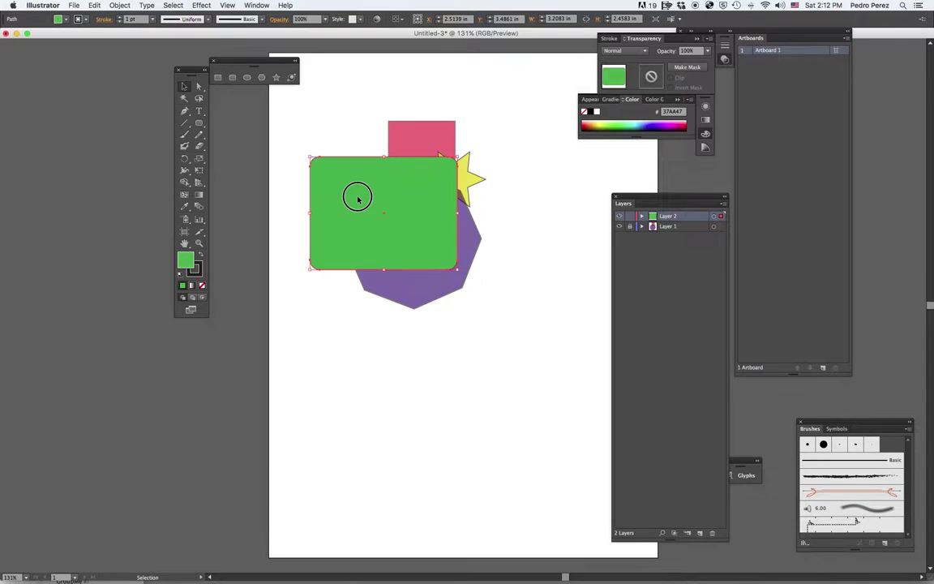
pyautogui.press('super+z')
# - Drag the green rectangle's bottom-right anchor down into a slanted point, then deselect
pyautogui.press('a')
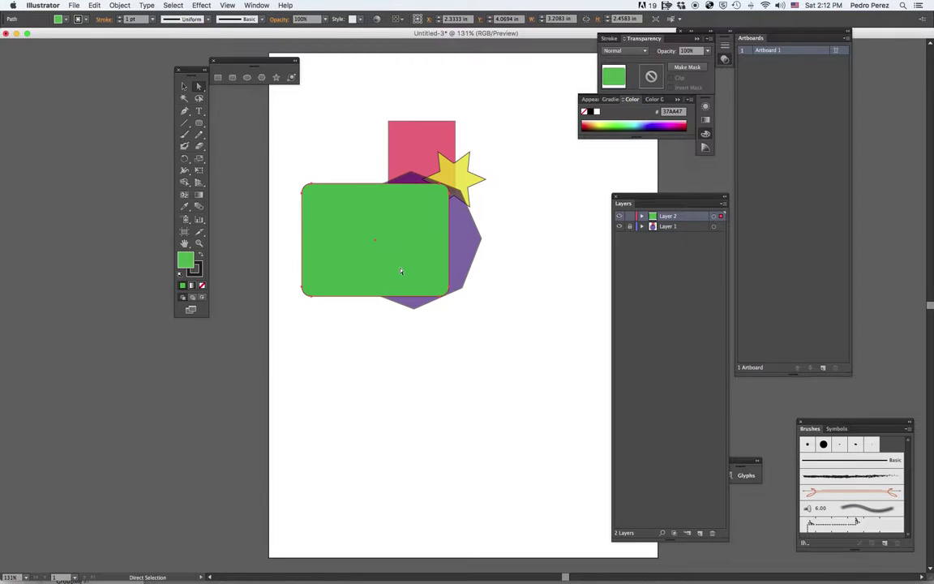
pyautogui.click(400, 260)
pyautogui.click(439, 298)
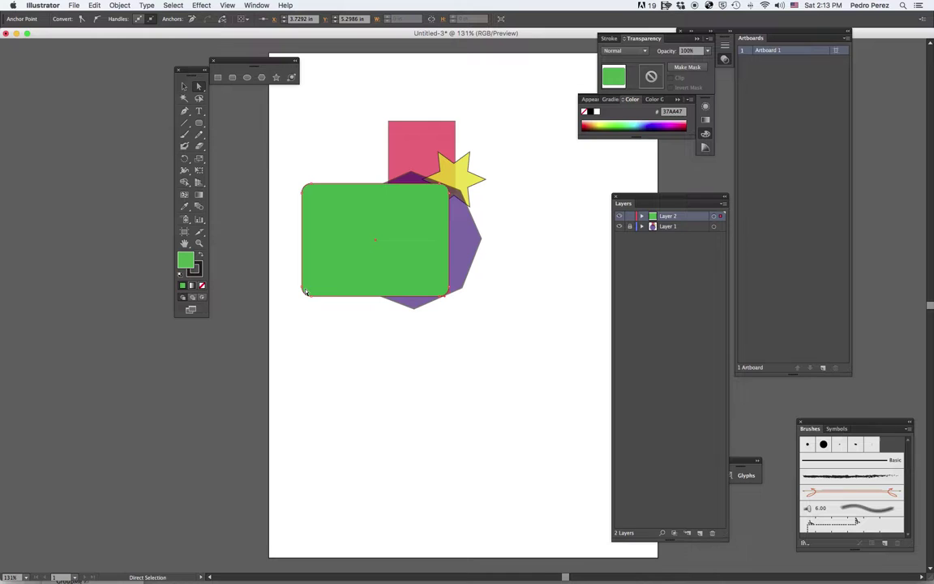
pyautogui.click(440, 297)
pyautogui.moveTo(440, 298); pyautogui.dragTo(464, 357)
pyautogui.click(549, 339)
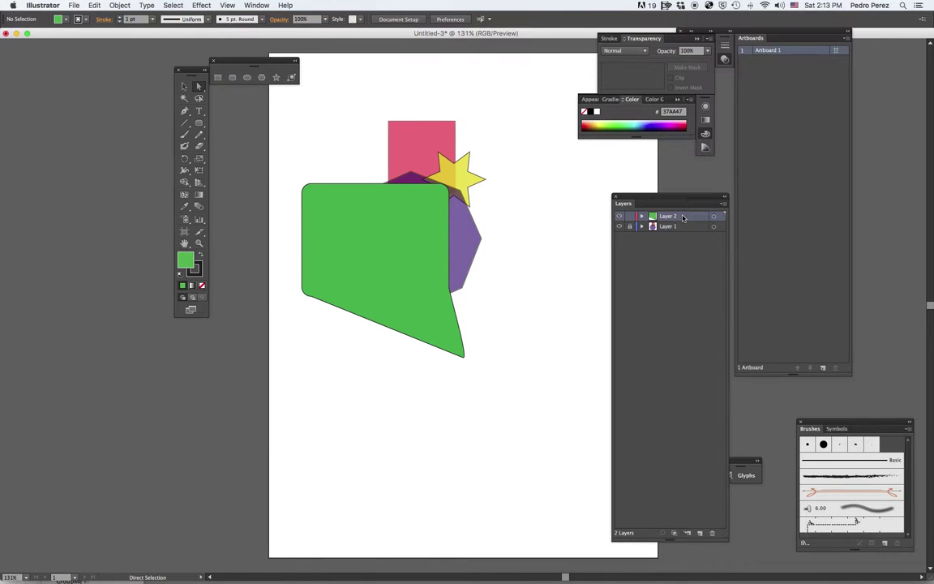
# - Drag Layer 2 beneath Layer 1, unlock it, and pick the green shape with the Selection tool
pyautogui.moveTo(682, 217); pyautogui.dragTo(677, 229)
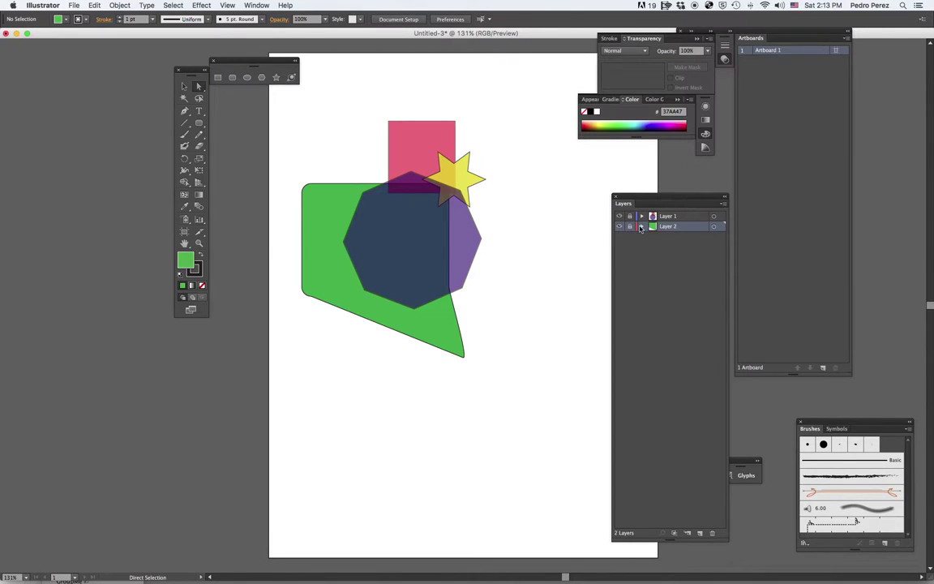
pyautogui.click(630, 227)
pyautogui.click(316, 251)
pyautogui.click(504, 214)
pyautogui.click(185, 87)
pyautogui.click(316, 235)
pyautogui.doubleClick(315, 236)
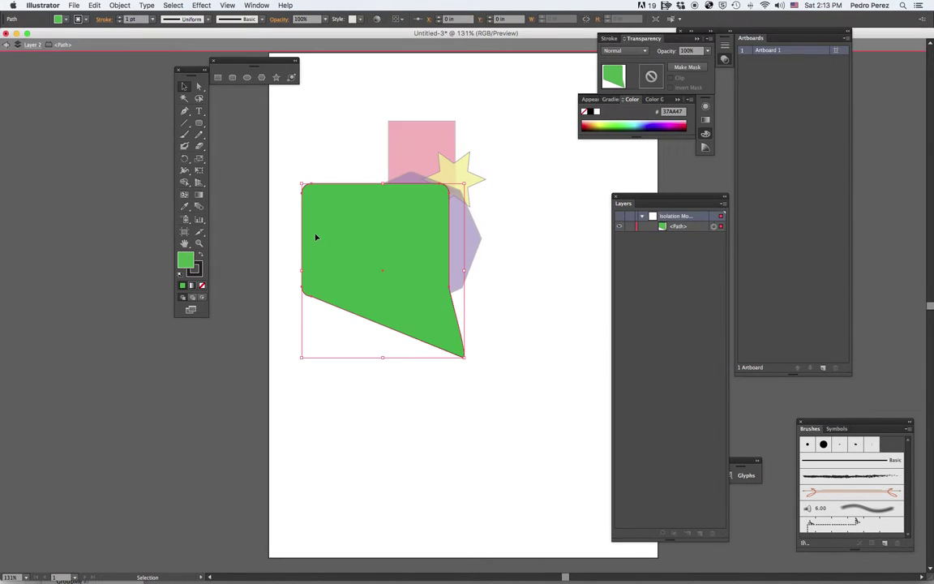
pyautogui.hscroll(-2, 340, 49)
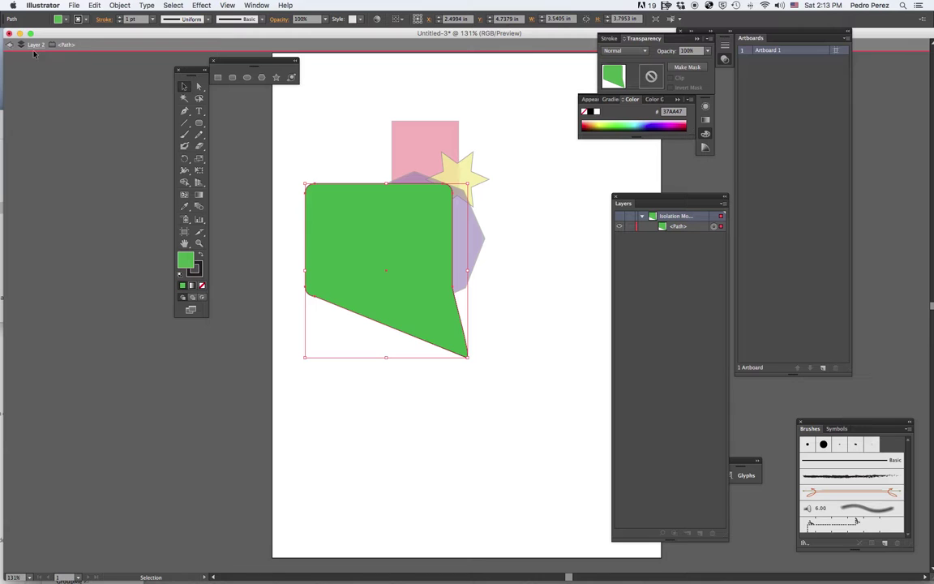
pyautogui.doubleClick(339, 124)
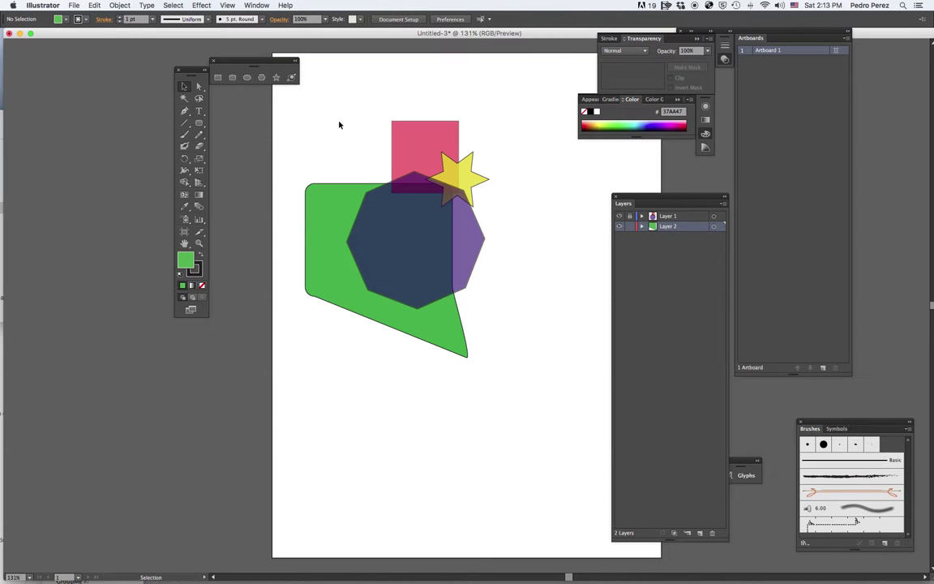
pyautogui.doubleClick(334, 208)
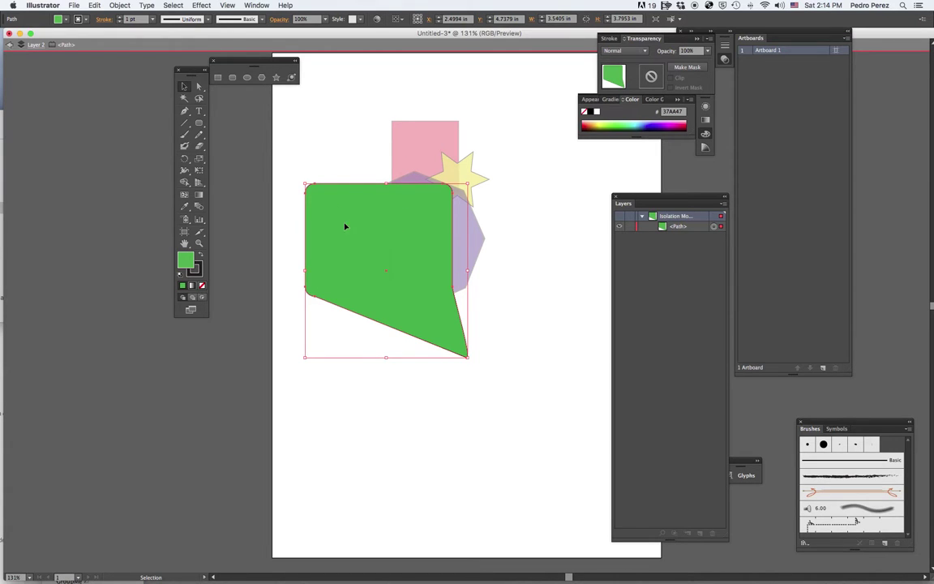
pyautogui.click(413, 139)
pyautogui.click(469, 174)
pyautogui.click(424, 133)
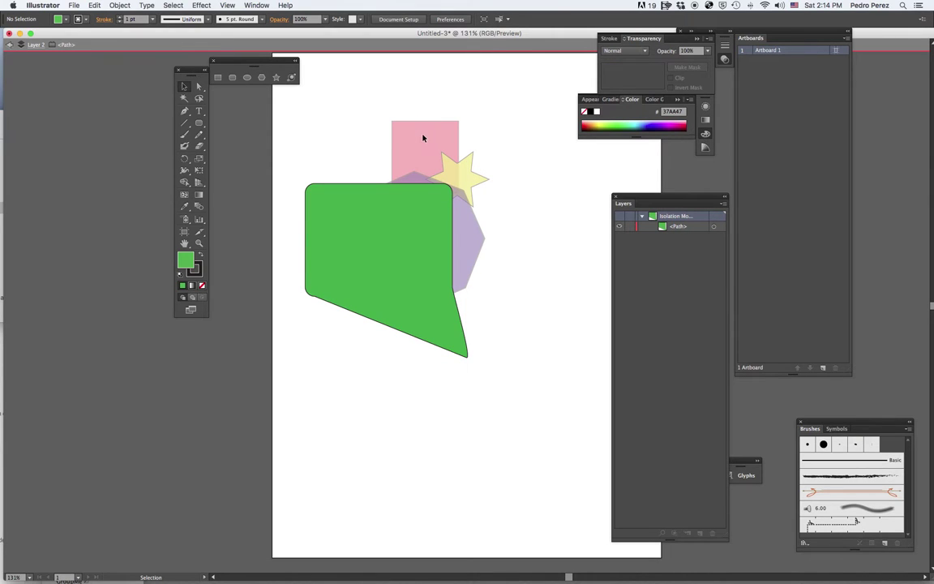
pyautogui.click(396, 200)
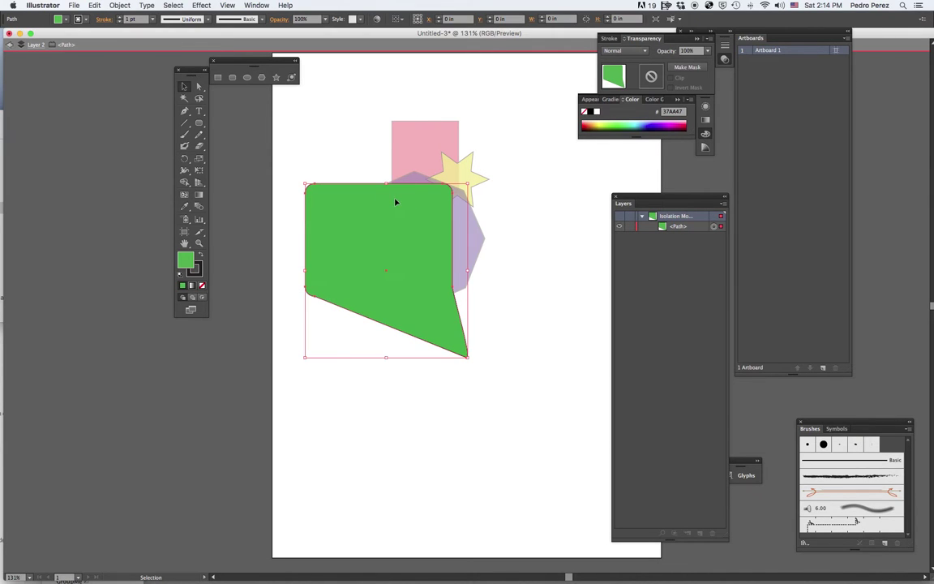
pyautogui.click(426, 136)
pyautogui.click(406, 141)
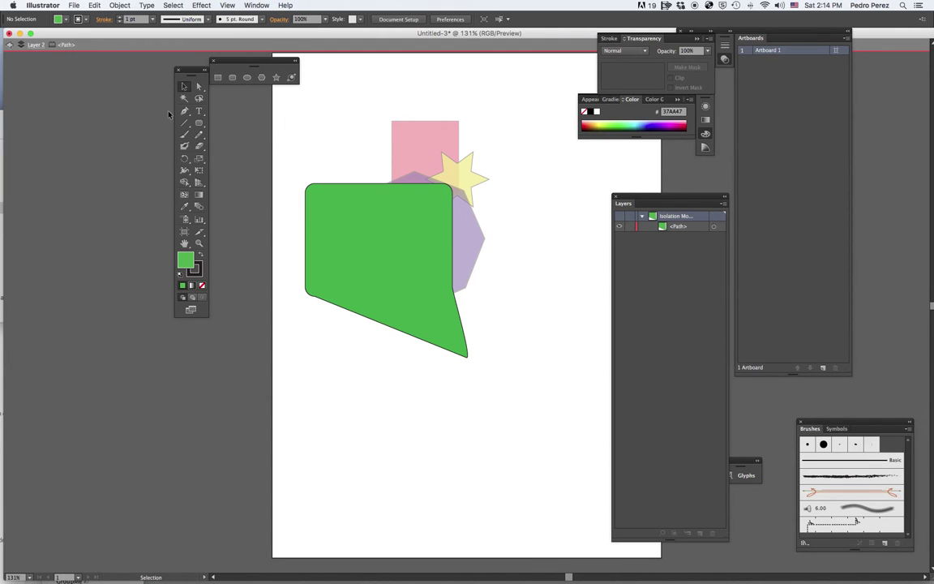
pyautogui.doubleClick(235, 174)
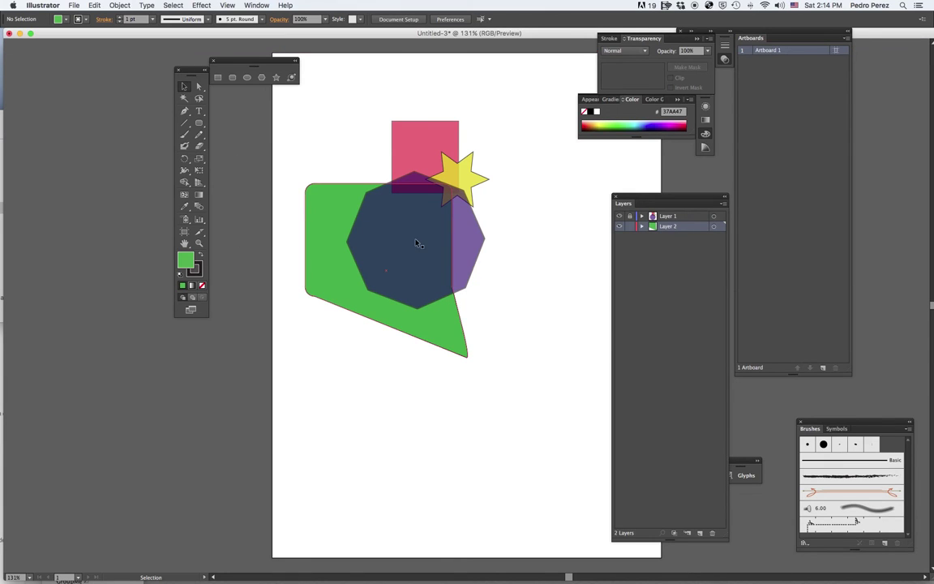
pyautogui.doubleClick(341, 230)
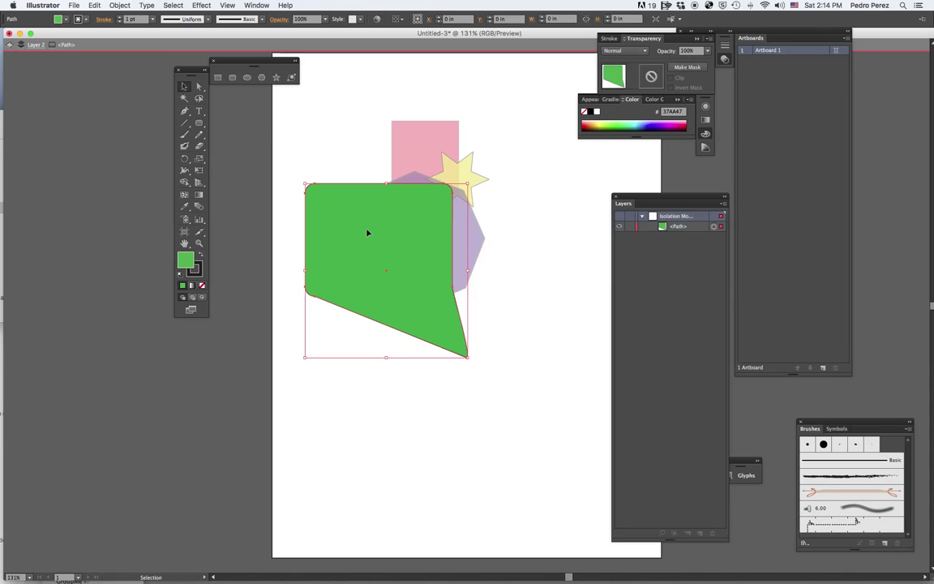
pyautogui.doubleClick(567, 189)
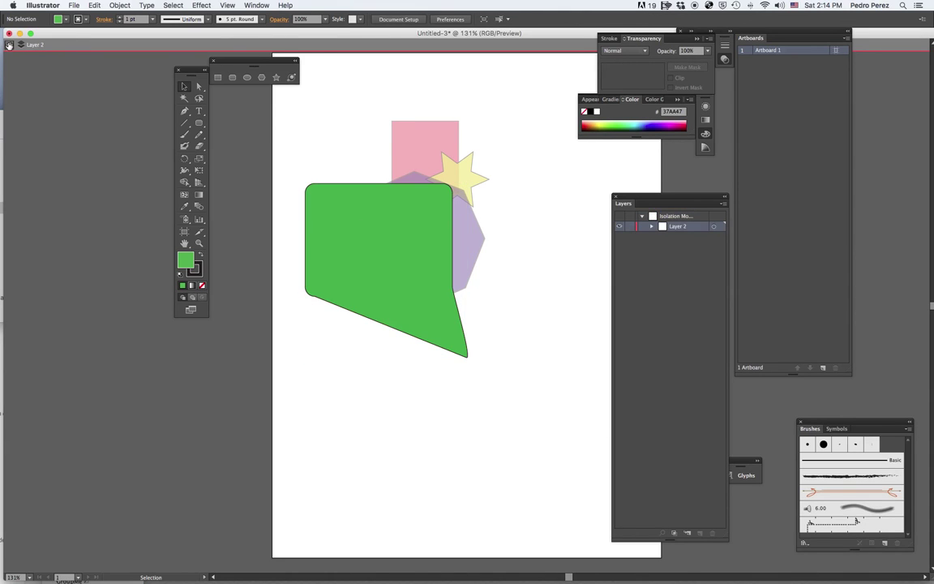